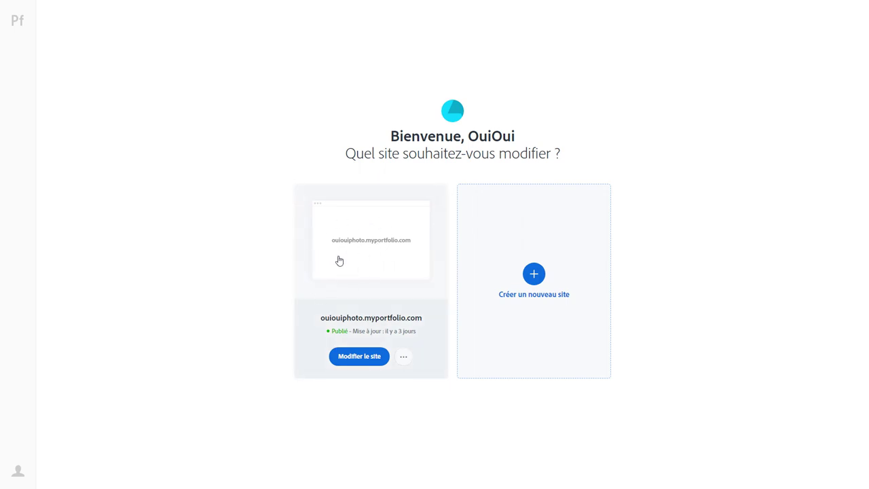
Step: Create a new 'Galerie de travaux' site built on the Lina theme
left_click(534, 275)
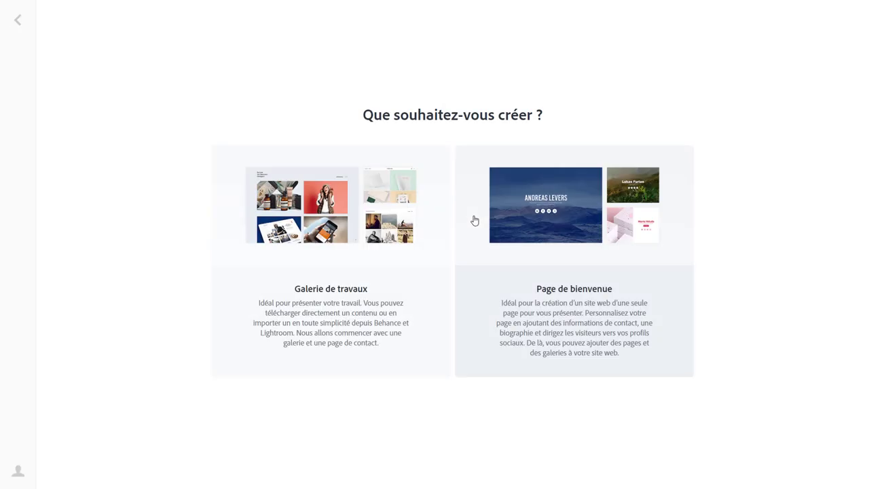
left_click(323, 224)
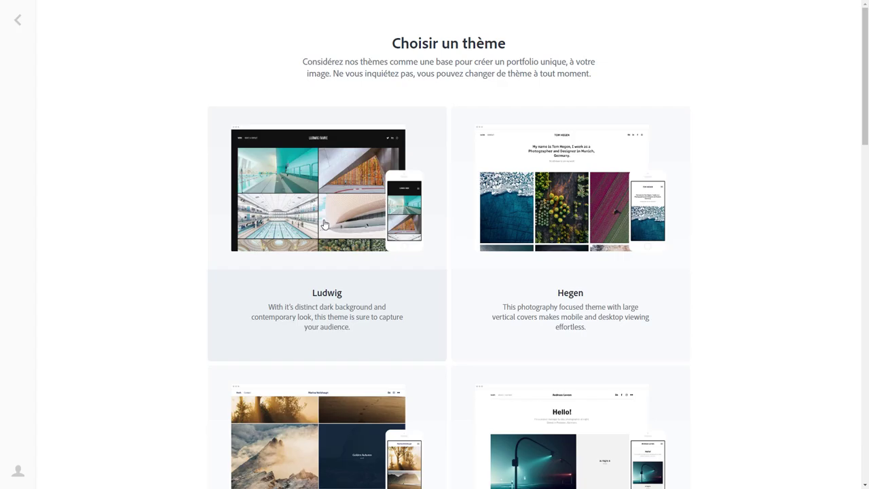
scroll(324, 224, "down", 4)
scroll(339, 223, "down", 8)
scroll(329, 226, "down", 4)
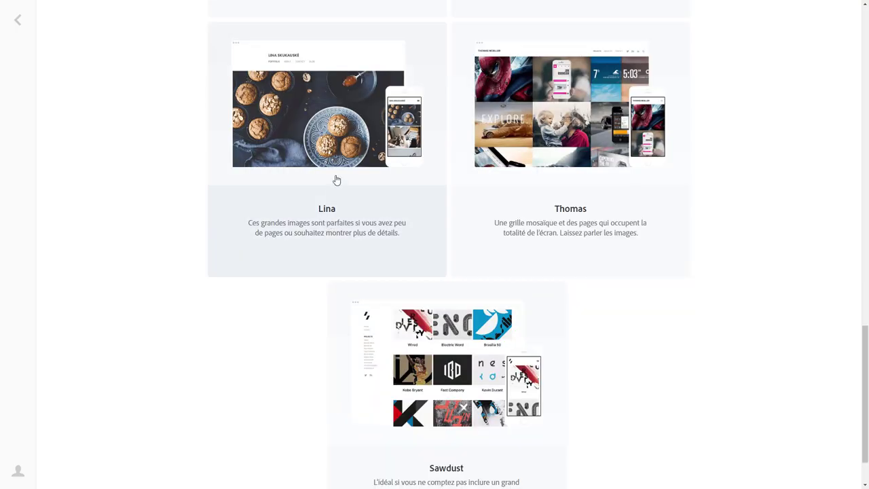
left_click(328, 141)
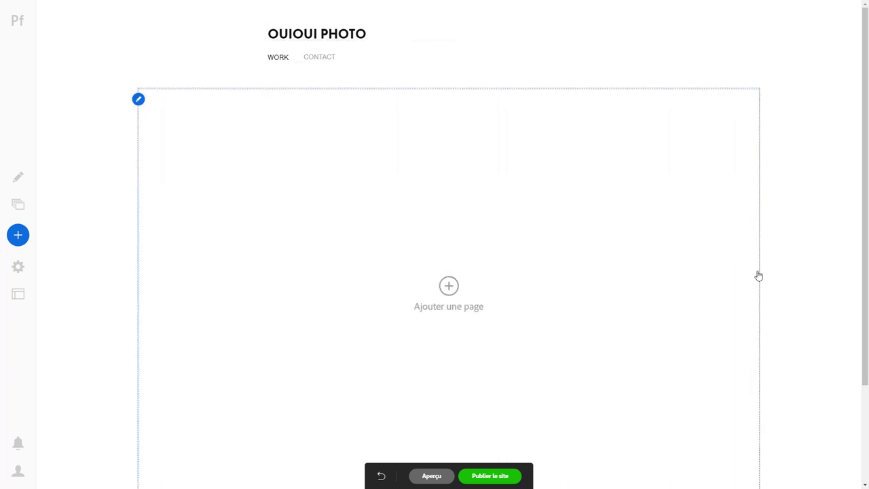
Step: Briefly open and close the section options, then bring up the add-page choices
left_click(138, 101)
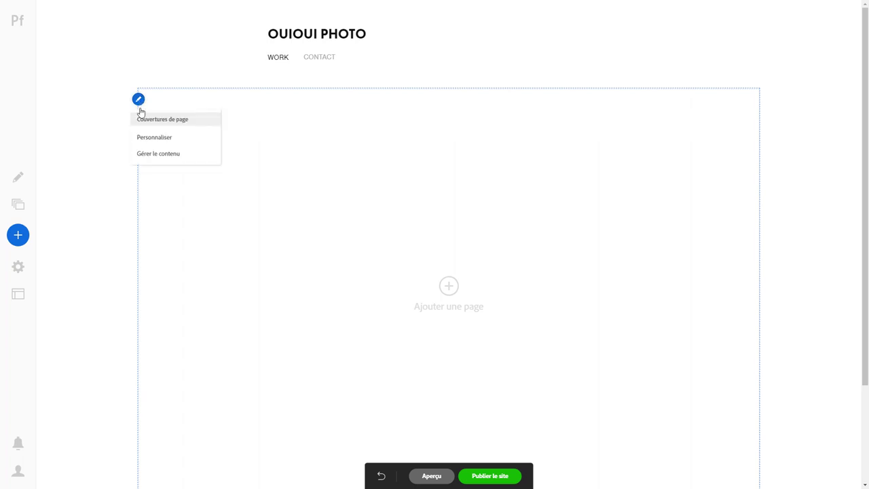
left_click(143, 118)
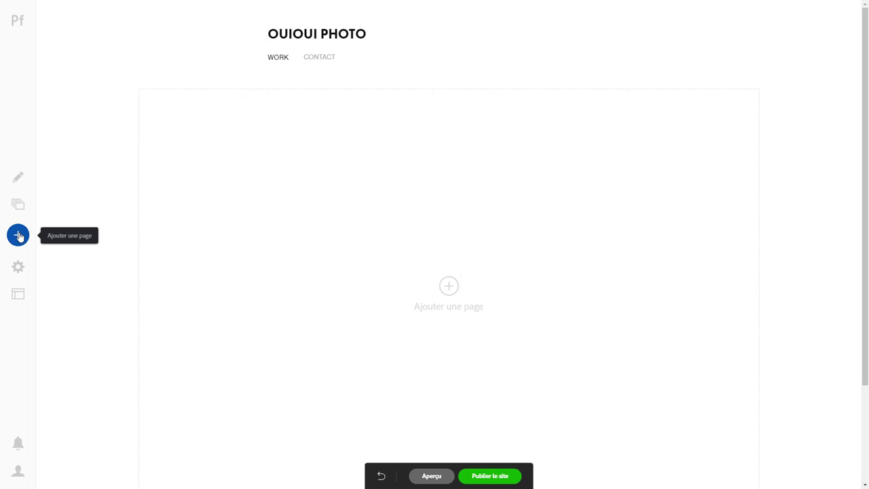
left_click(18, 235)
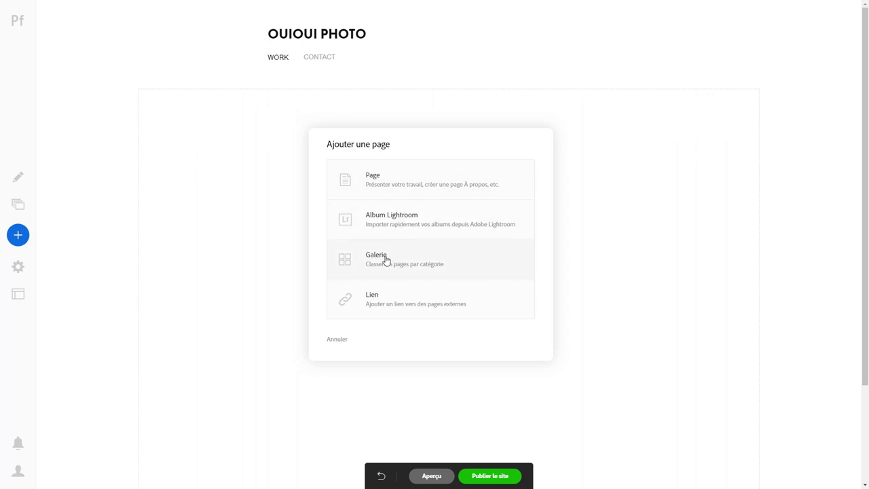
Step: Create a 'Moi' page with the 'Image de gauche' layout, placed in the main navigation
left_click(389, 187)
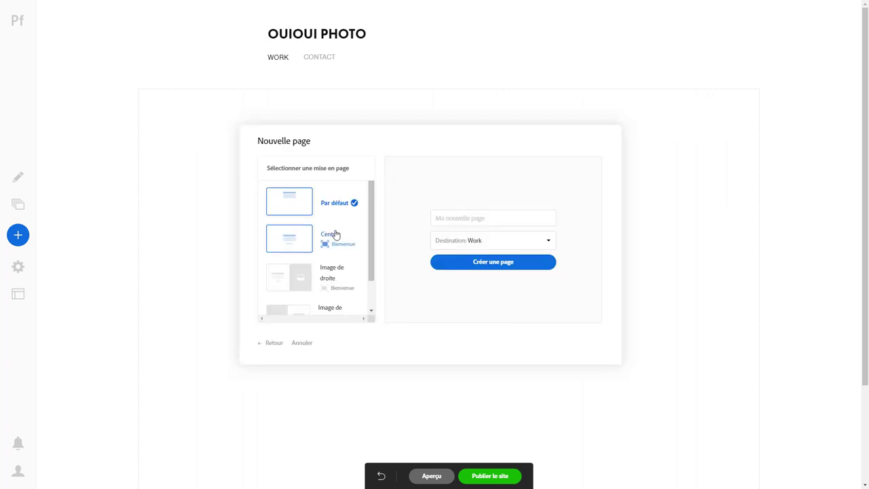
mouse_move(371, 228)
left_mouse_down()
mouse_move(370, 262)
mouse_move(369, 209)
left_mouse_up()
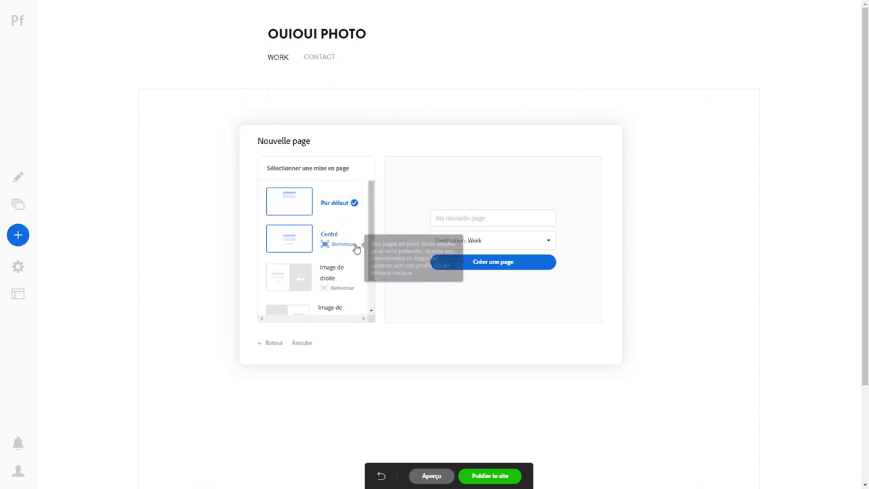
left_click_drag(371, 246, 369, 281)
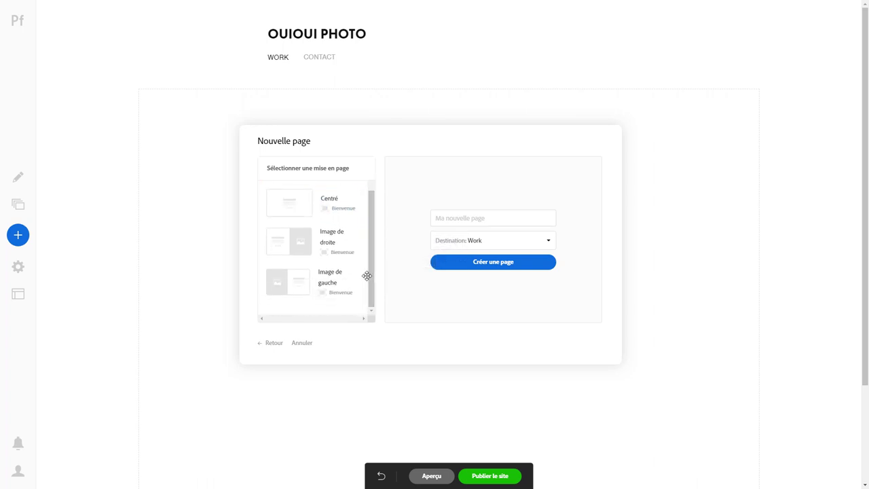
left_click(286, 283)
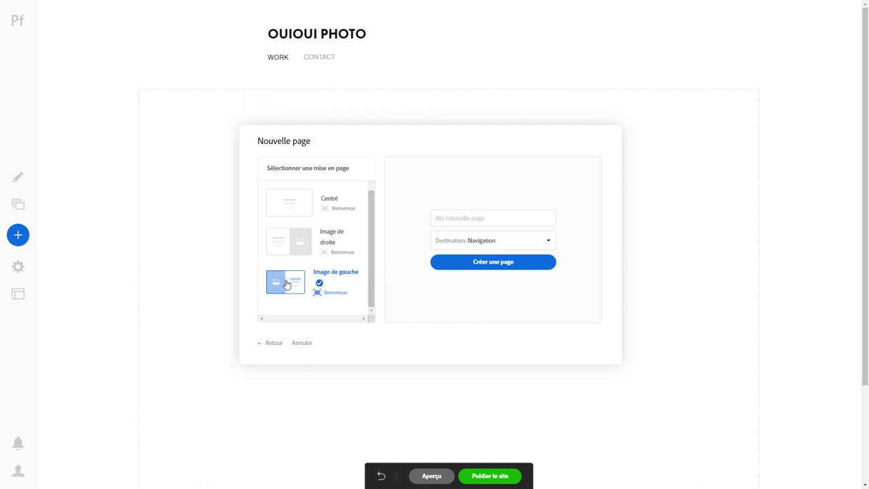
left_click(467, 218)
type("Moi")
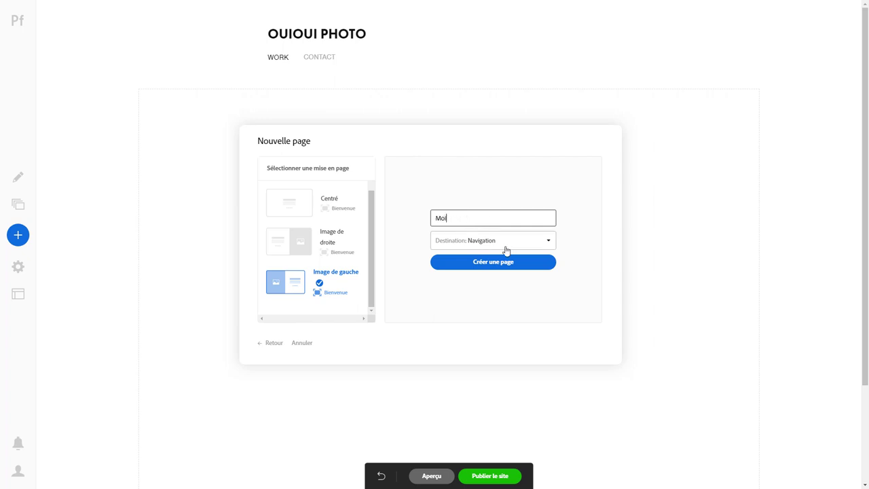
left_click(505, 244)
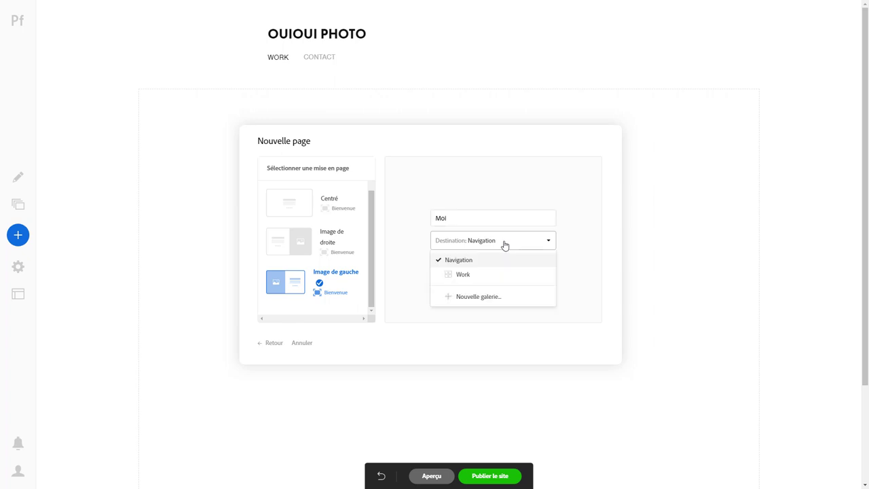
left_click(462, 262)
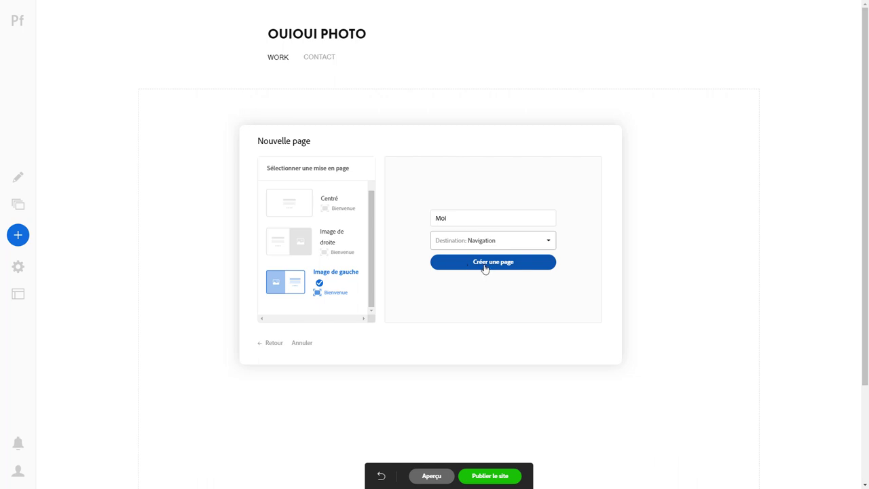
left_click(485, 264)
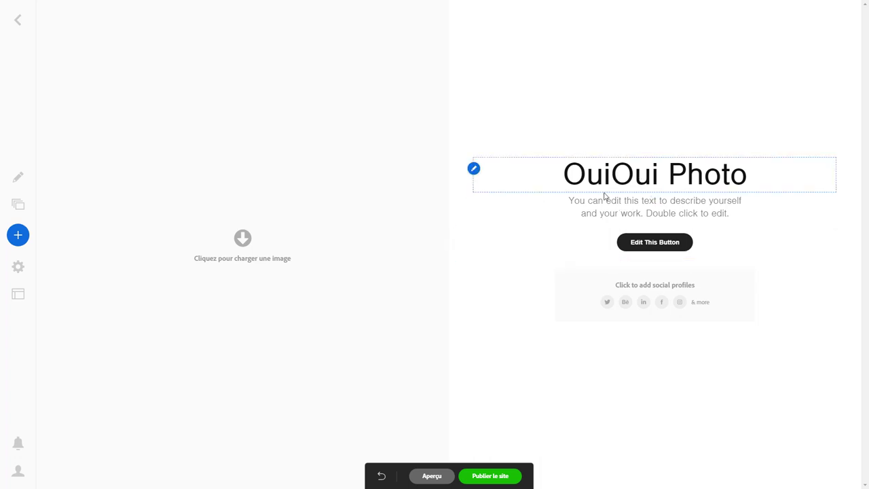
Step: Try the insertion point below the subtitle, then bring up the add-page choices again
mouse_move(591, 228)
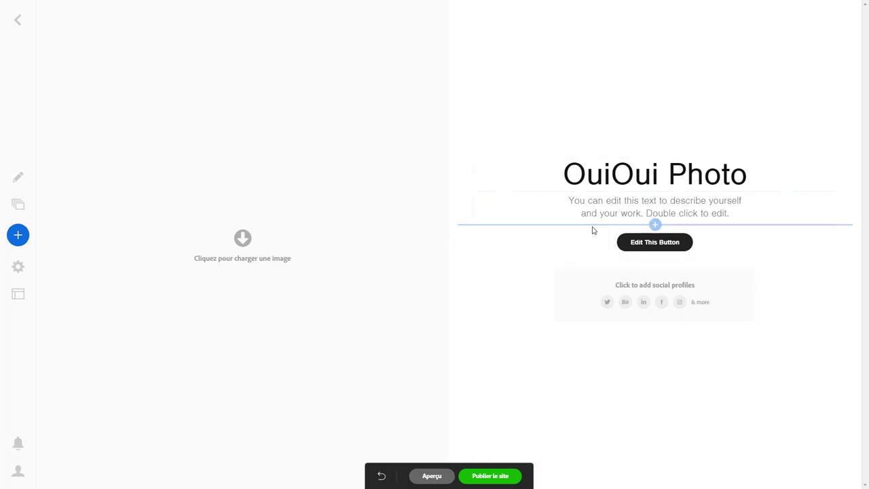
left_click(655, 226)
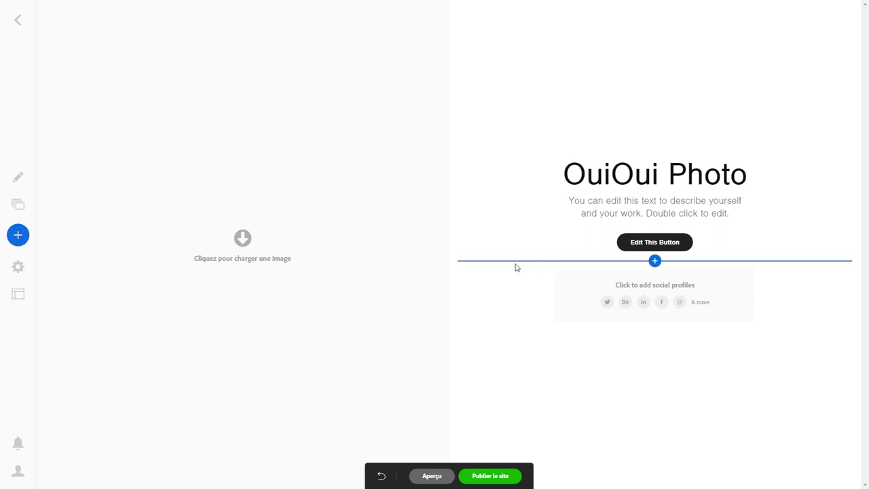
left_click(12, 238)
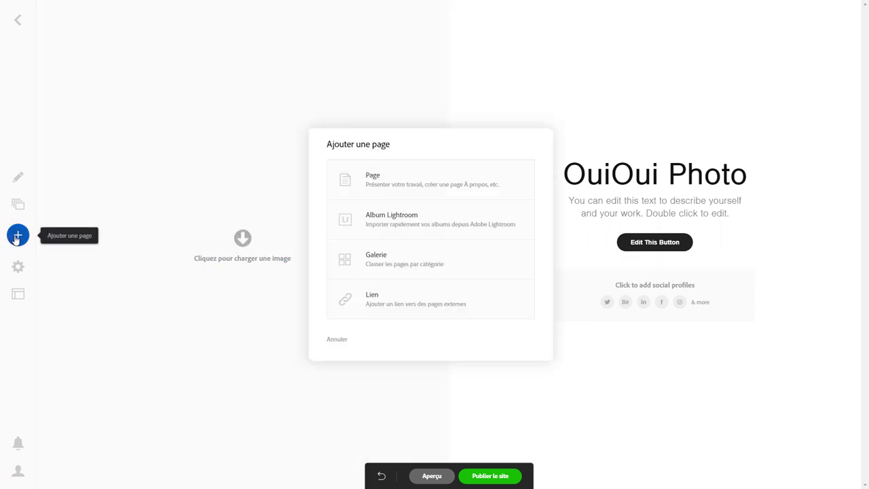
Step: Import Lightroom albums: Asie - Chine, Asie - Corée, BlackWhite, Europe - Belgique, Europe - Croatie, Noir et Blanc, Insectes, Humain, Europe - Portugal
left_click(398, 222)
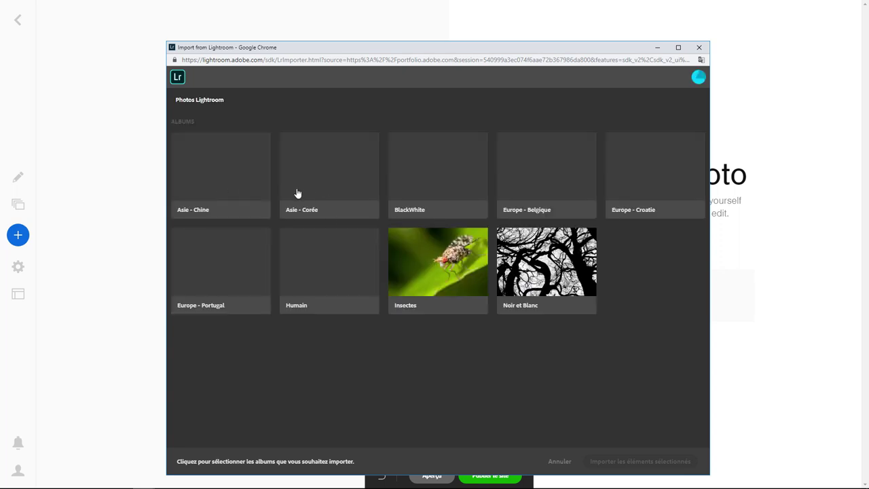
left_click(237, 190)
left_click(326, 185)
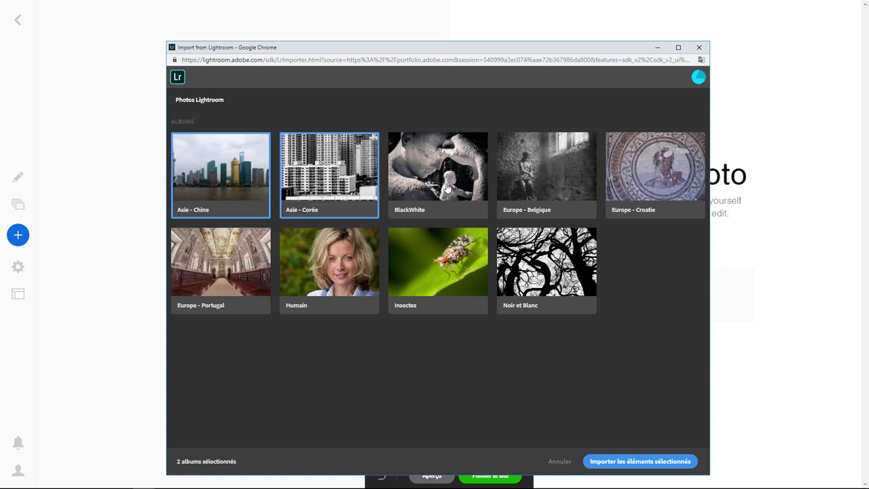
left_click(446, 185)
left_click(569, 171)
left_click(647, 168)
left_click(568, 253)
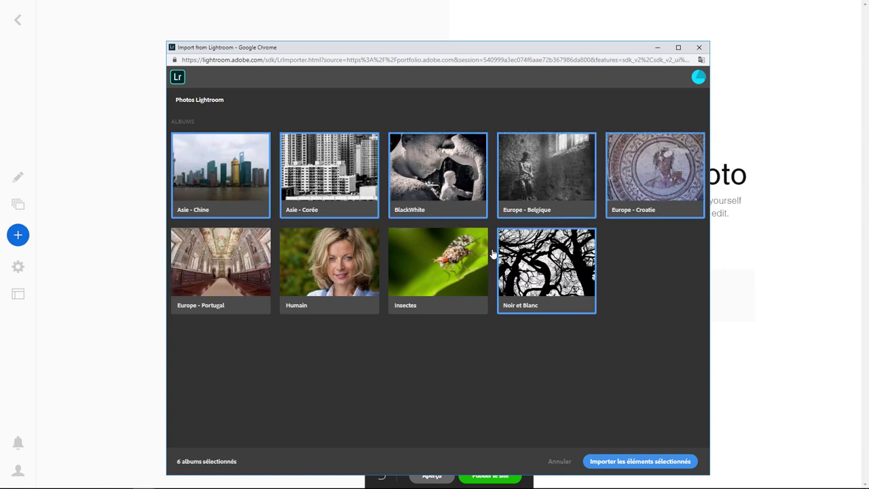
left_click(439, 261)
left_click(349, 268)
left_click(253, 270)
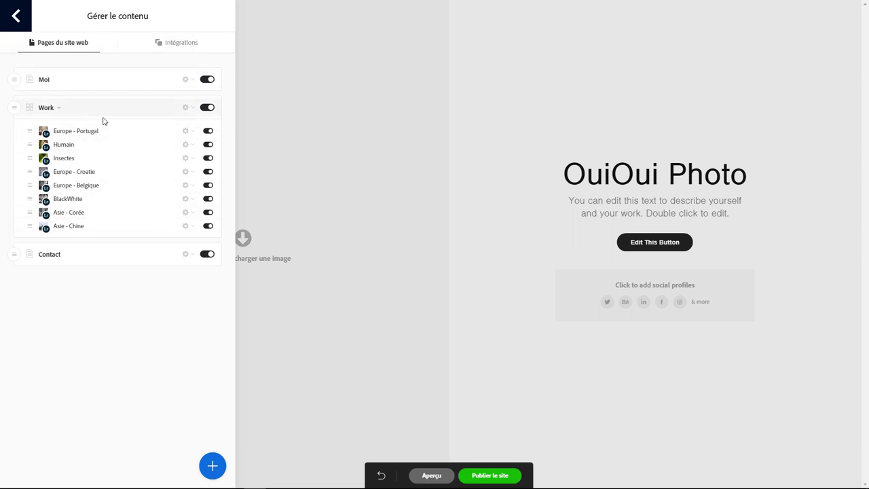
Step: Add a new empty gallery named 'Voyage' to the site navigation
left_click(18, 24)
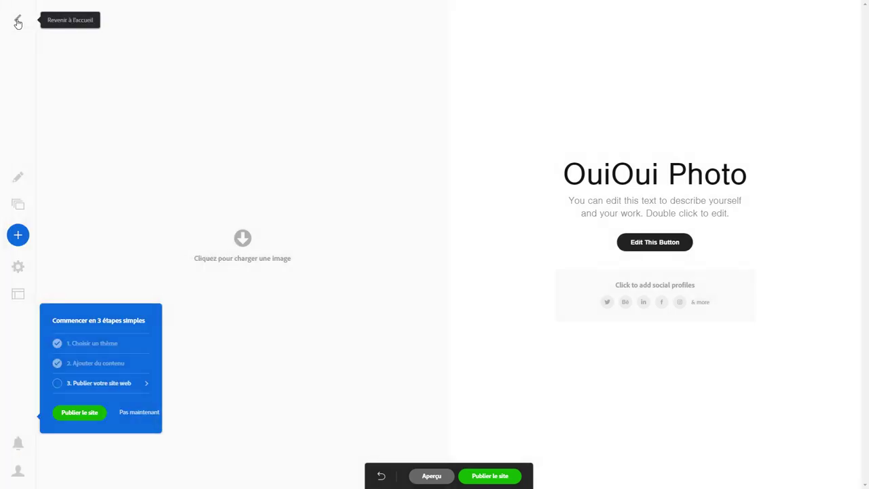
left_click(19, 236)
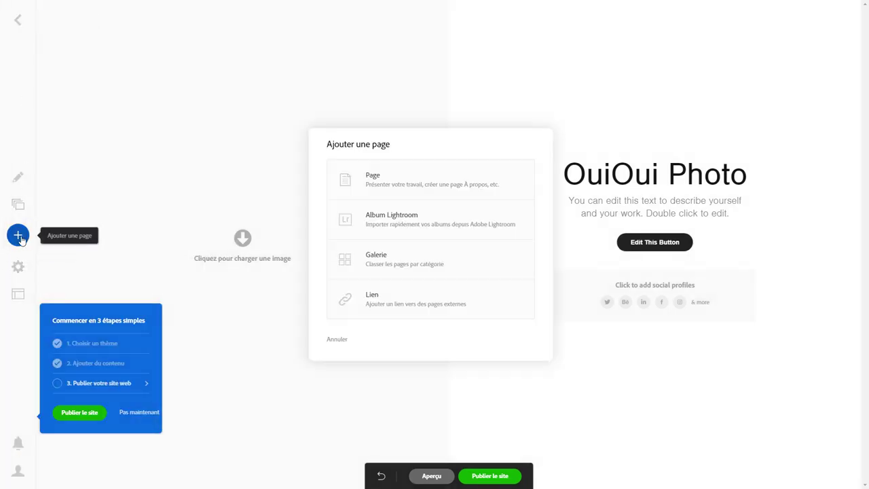
left_click(400, 264)
left_click(411, 233)
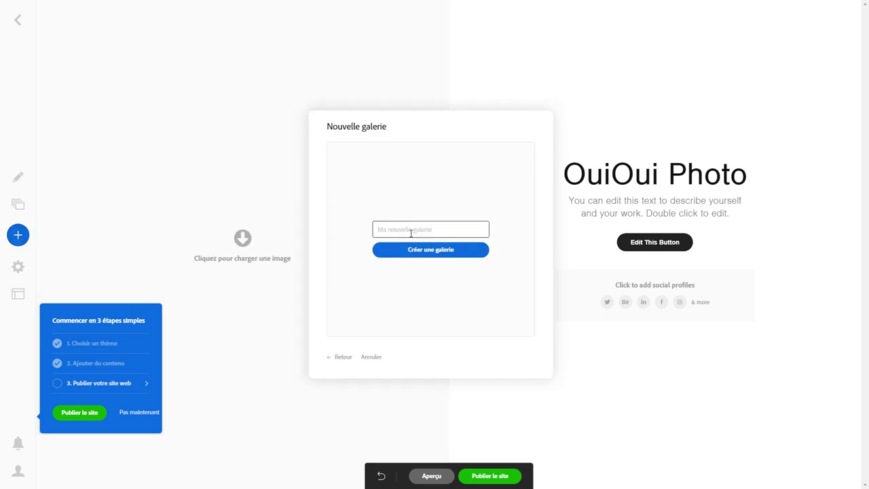
type("Voyage")
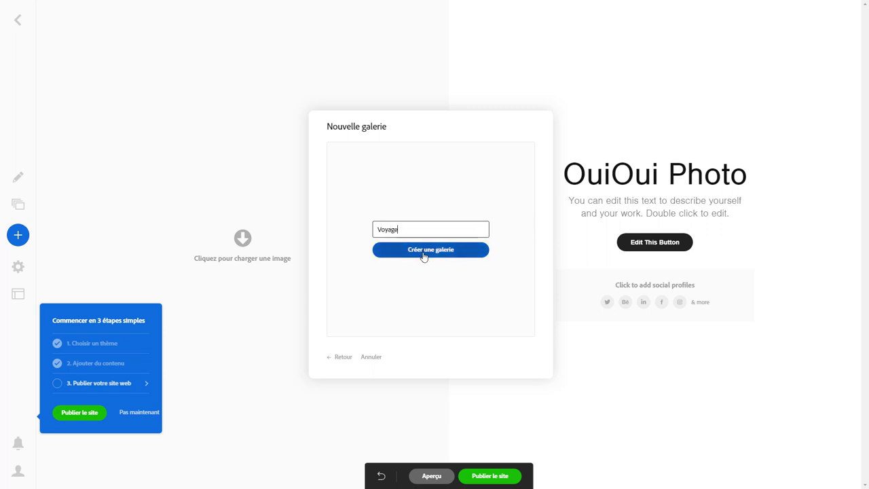
left_click(421, 252)
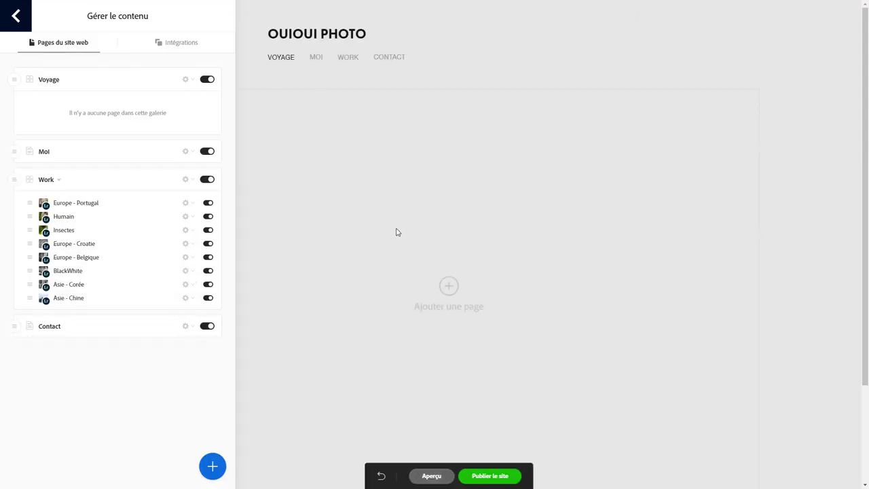
left_click(11, 19)
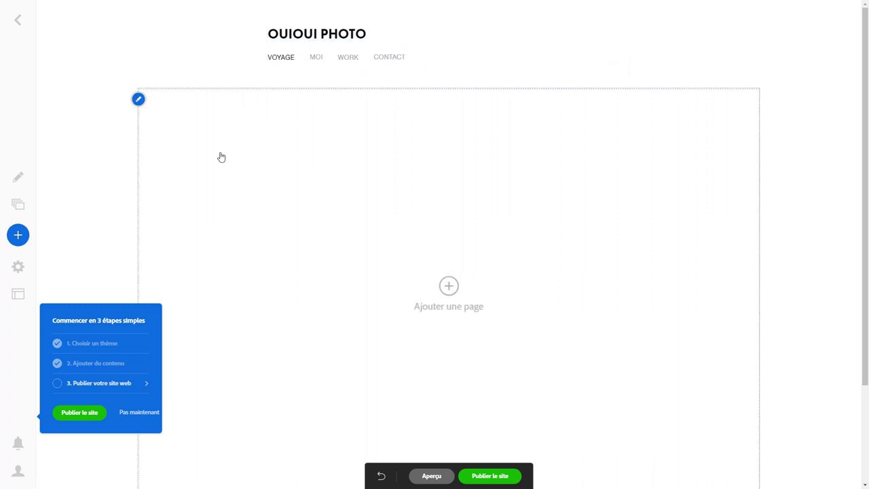
left_click(18, 235)
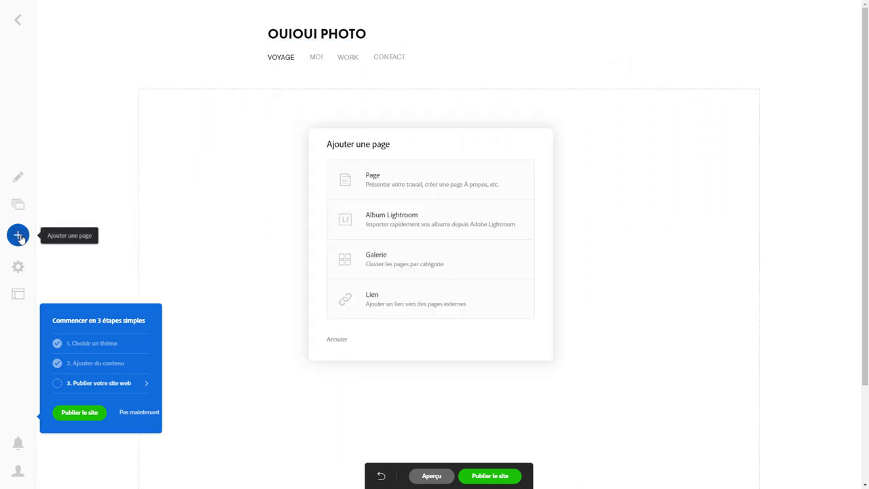
left_click(403, 308)
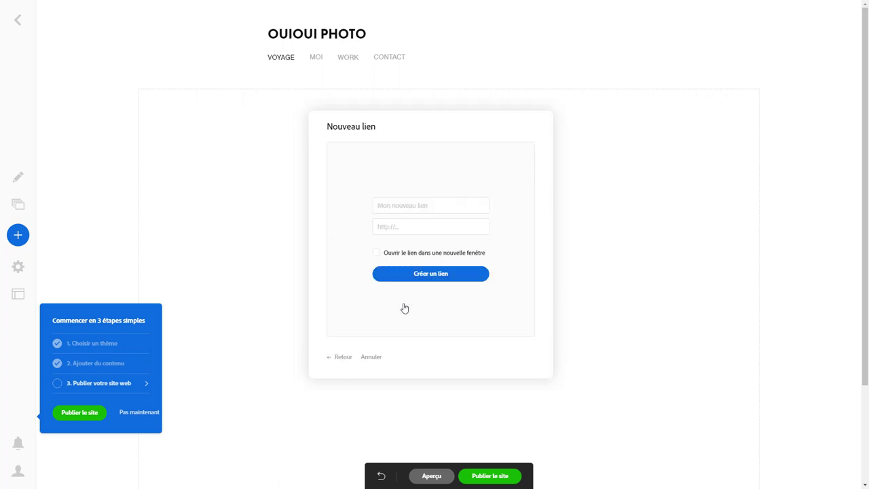
left_click(433, 207)
type("Le blog")
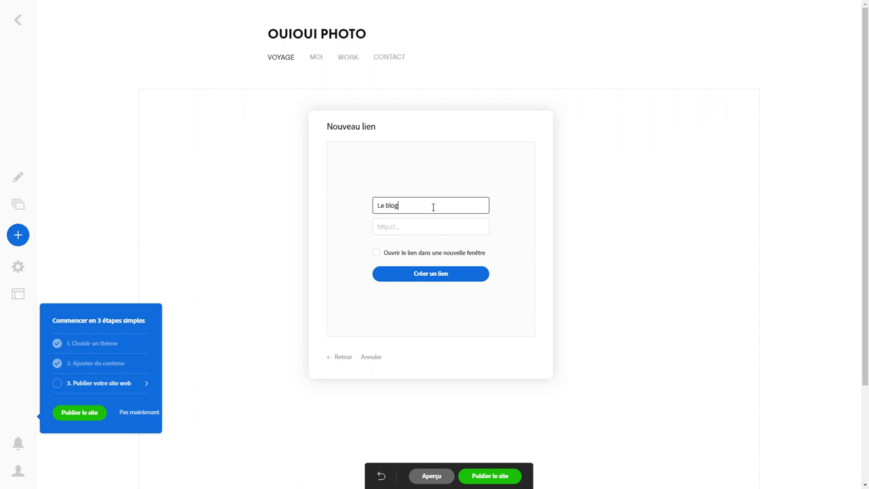
left_click(407, 226)
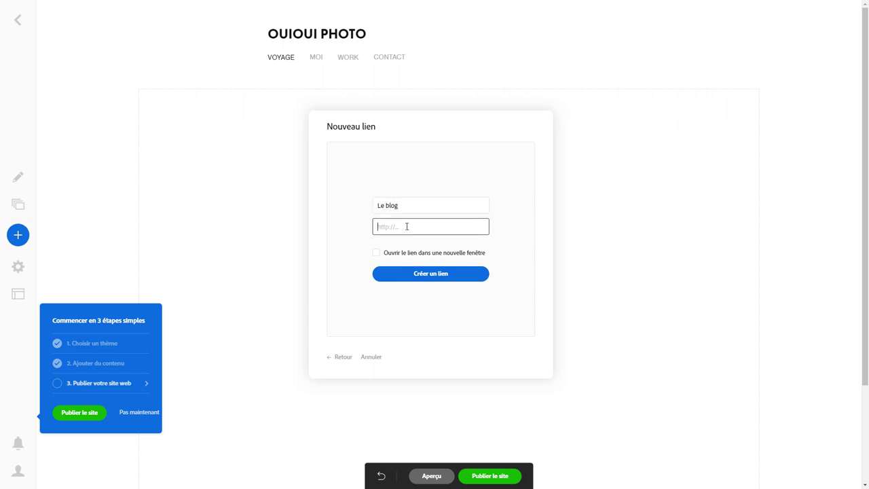
type("ht")
type("og.ouiouiphoto.fr")
left_click(376, 254)
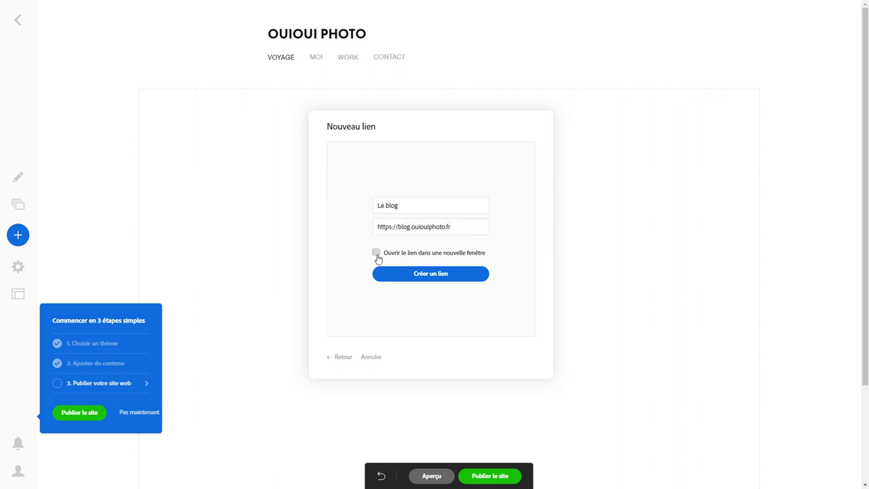
left_click(430, 274)
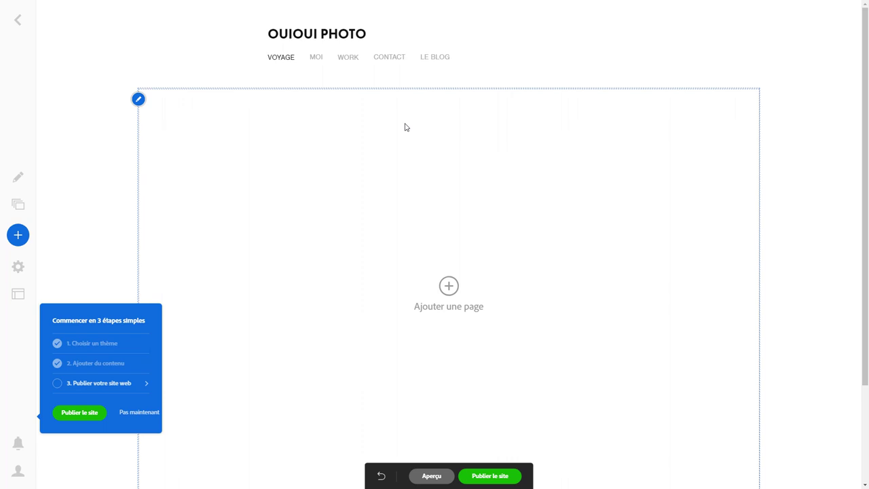
Step: Rename the Work gallery to 'Portfolio' and move it to the top of the page list
left_click(19, 205)
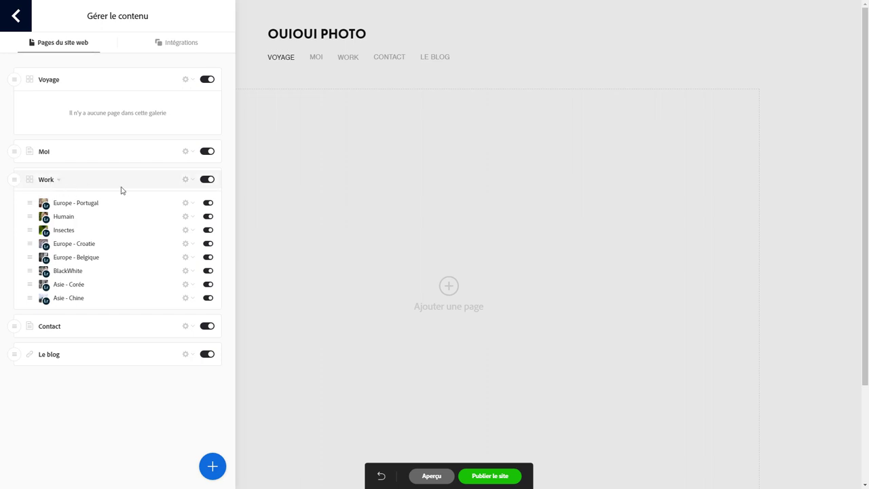
left_click(193, 180)
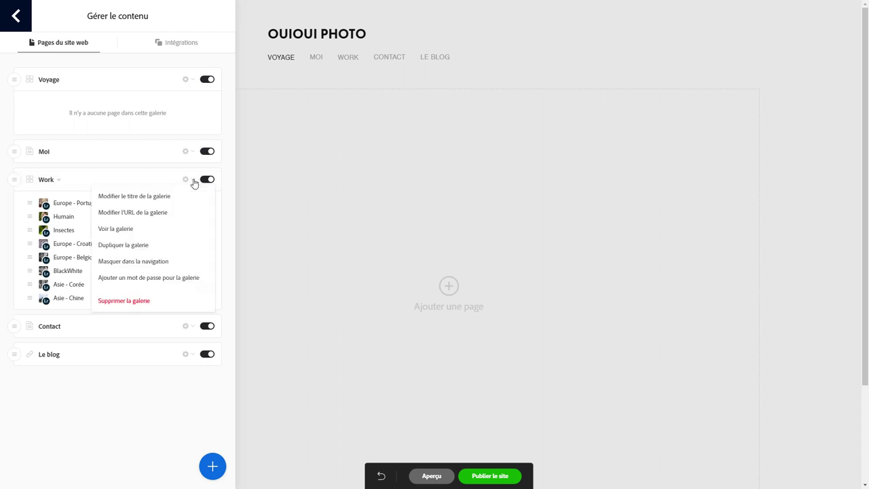
left_click(168, 197)
type("Portfolio")
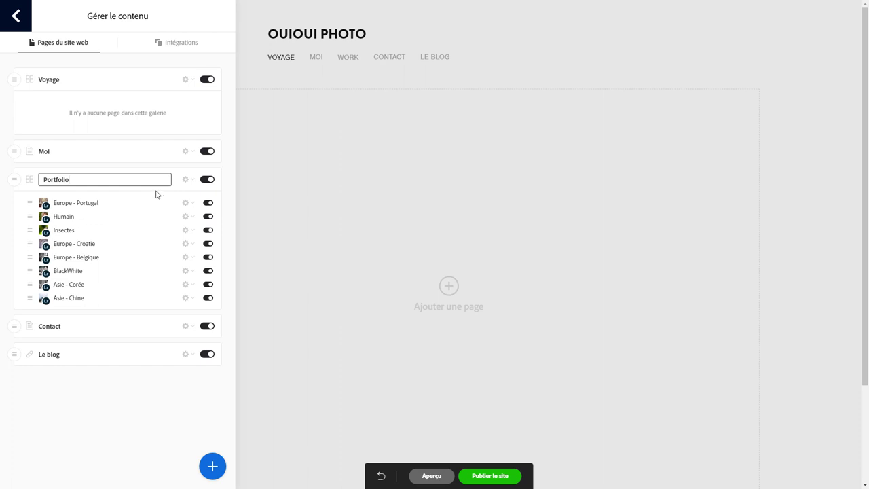
key("Return")
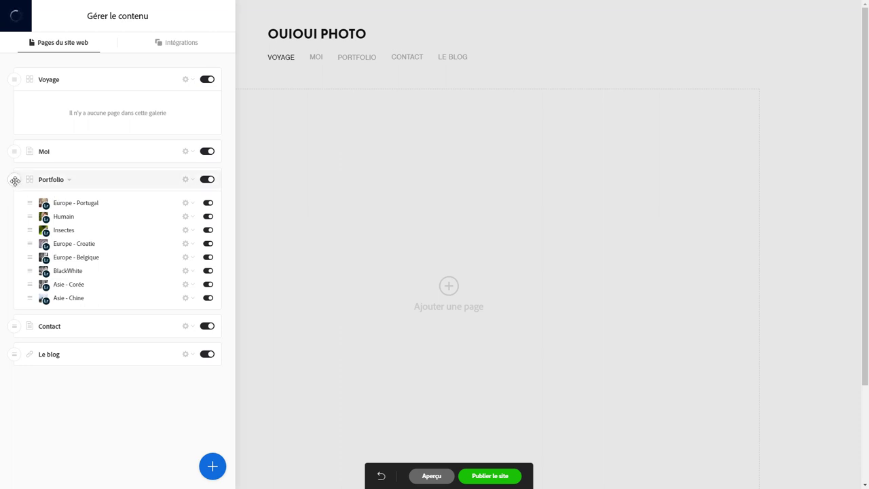
left_click_drag(14, 181, 10, 65)
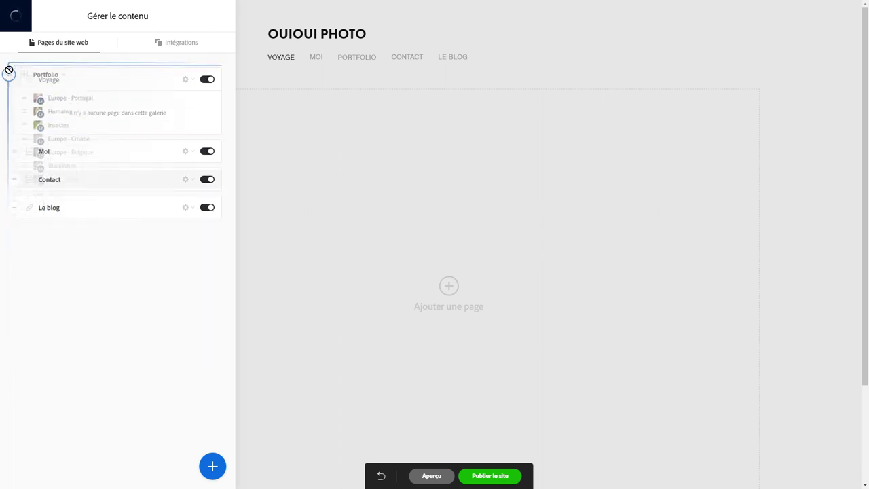
left_click_drag(10, 64, 9, 69)
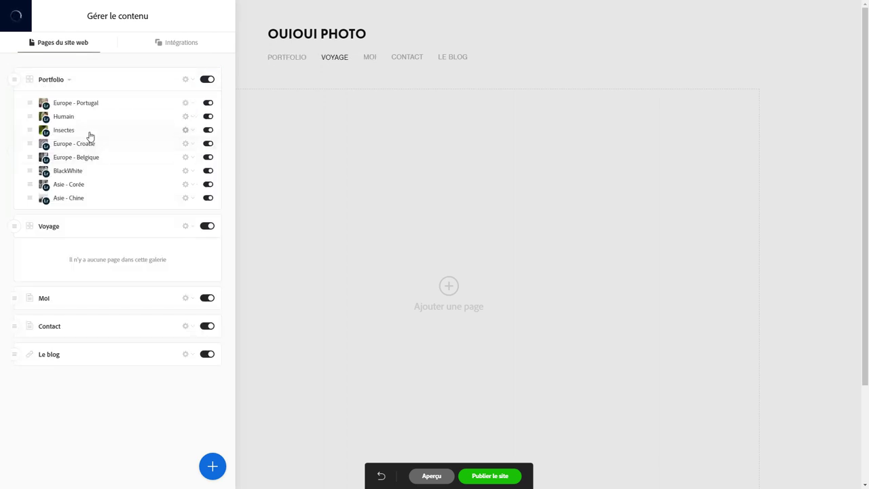
Step: Rename the Voyage gallery to 'Voyages'
left_click(191, 228)
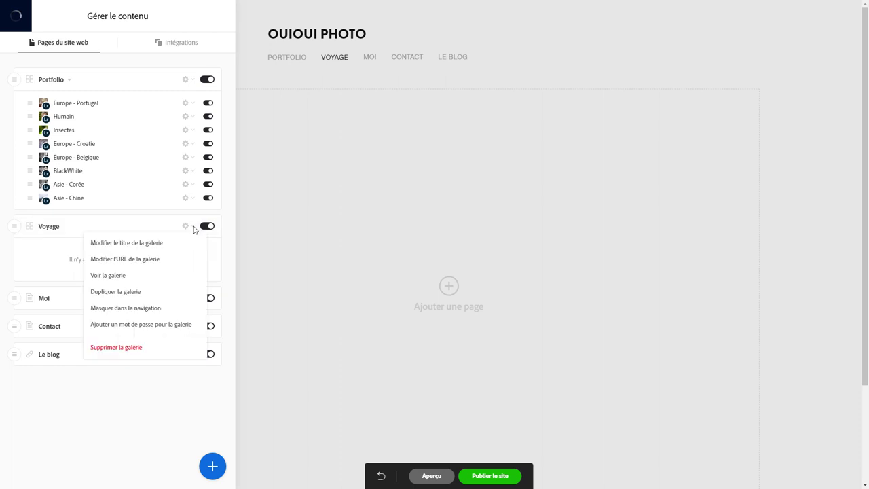
left_click(154, 244)
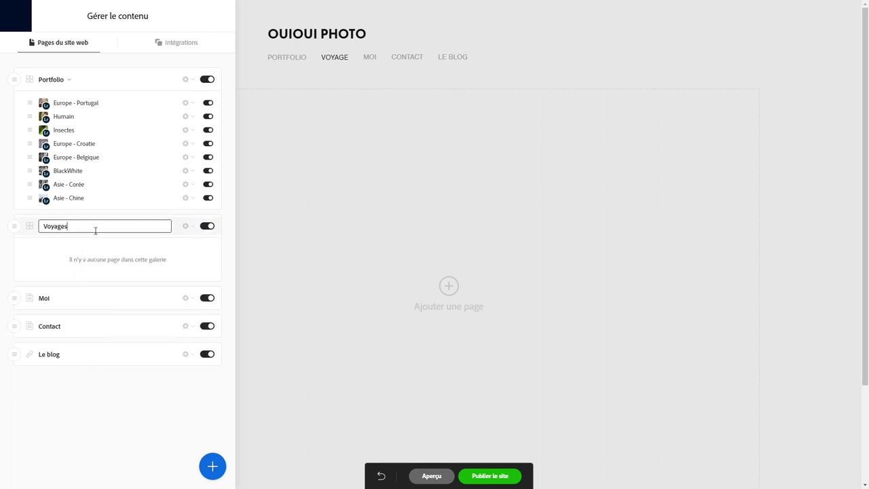
key("Return")
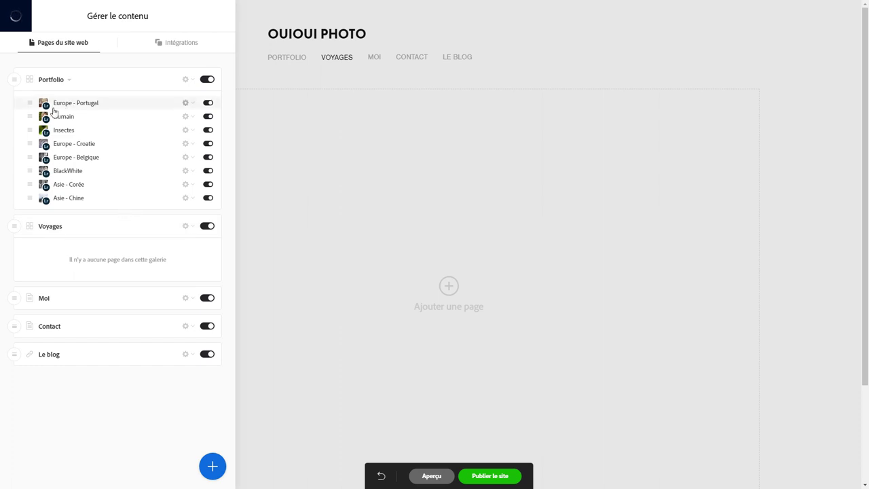
Step: Move the Europe - Portugal, Europe - Croatie, Asie - Corée and Asie - Chine albums into Voyages
mouse_move(29, 103)
left_mouse_down()
mouse_move(56, 233)
mouse_move(45, 228)
left_mouse_up()
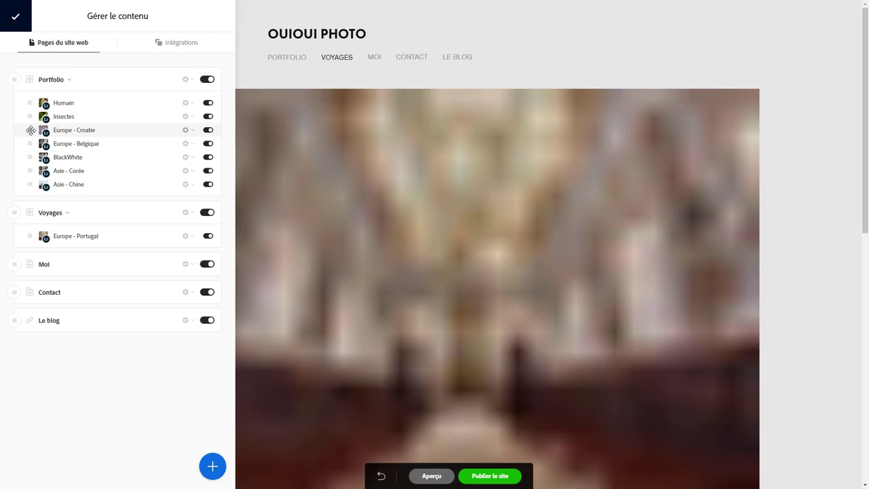
left_click_drag(31, 129, 42, 232)
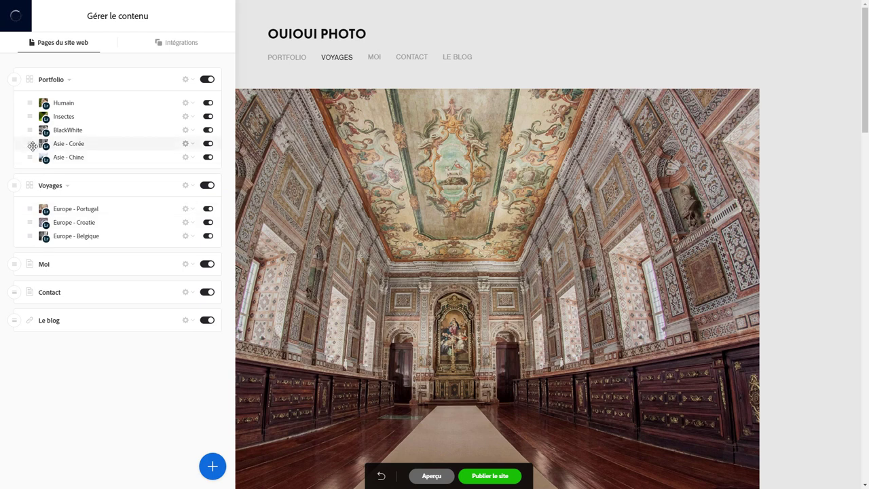
left_click_drag(32, 146, 41, 230)
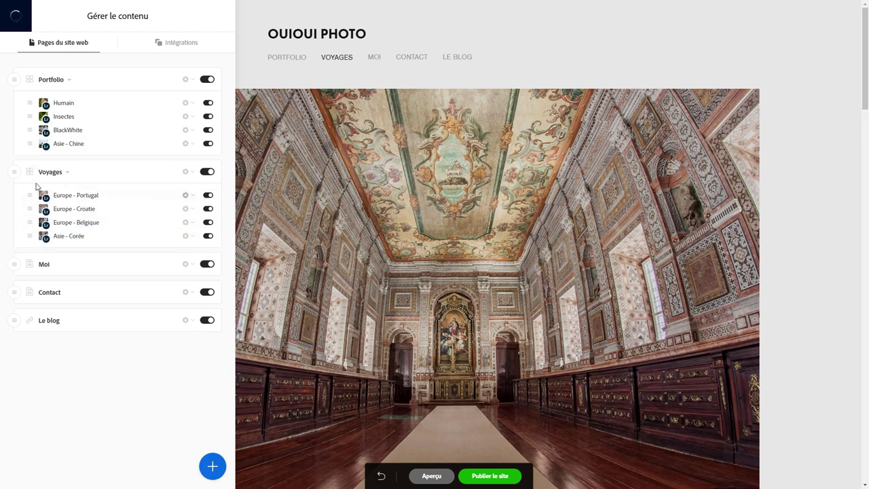
left_click_drag(31, 143, 42, 238)
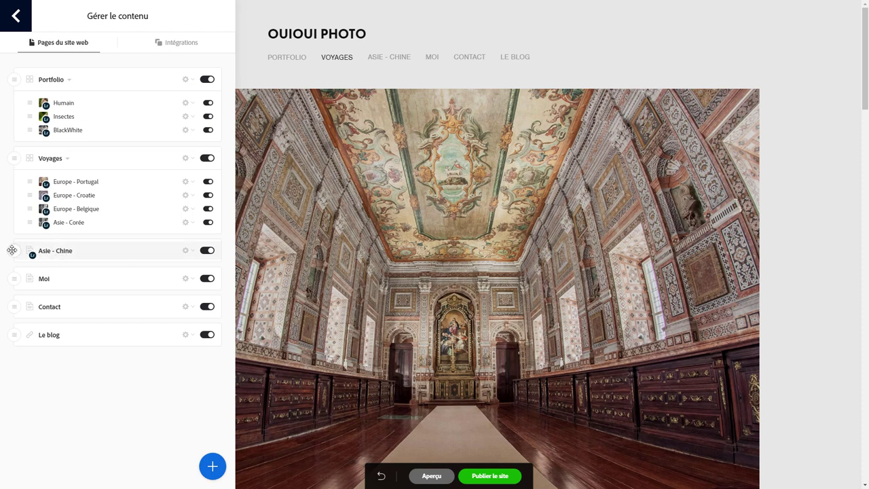
left_click_drag(14, 251, 42, 223)
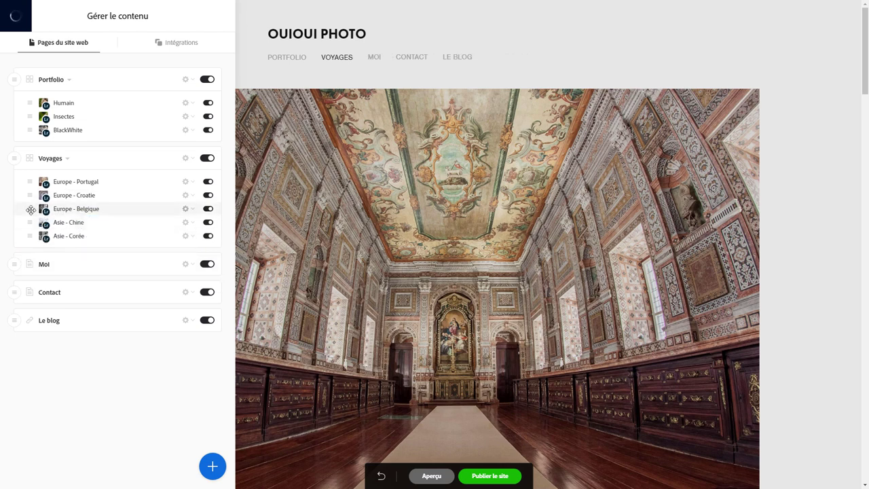
Step: Order Voyages as Europe - Belgique, Asie - Chine, Asie - Corée, then select the Portfolio gallery
left_click_drag(29, 209, 31, 180)
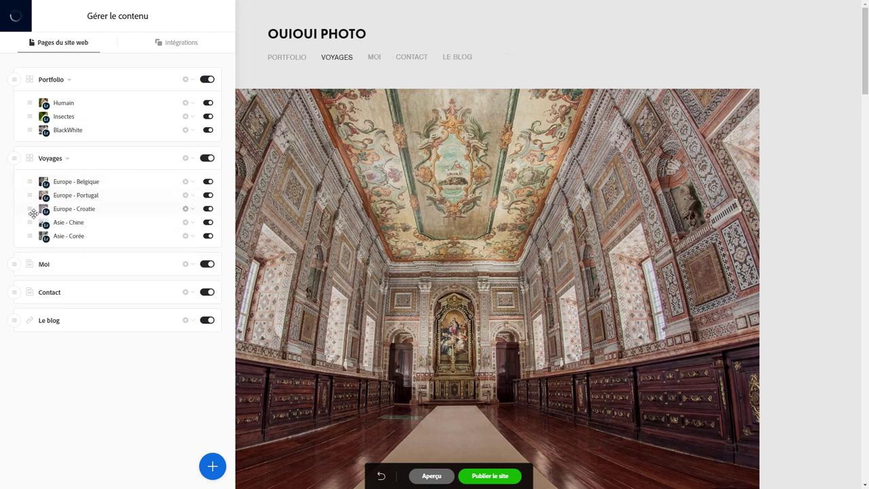
left_click_drag(30, 223, 30, 195)
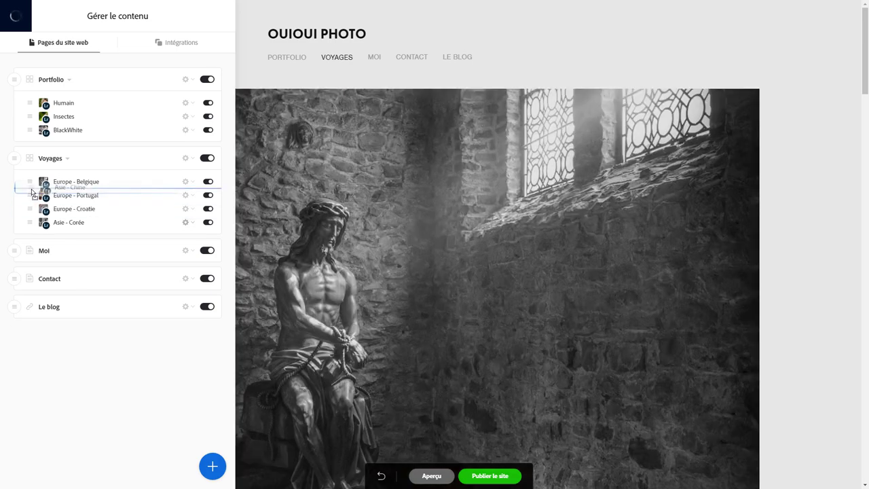
mouse_move(33, 236)
left_mouse_down()
mouse_move(30, 207)
mouse_move(31, 220)
left_mouse_up()
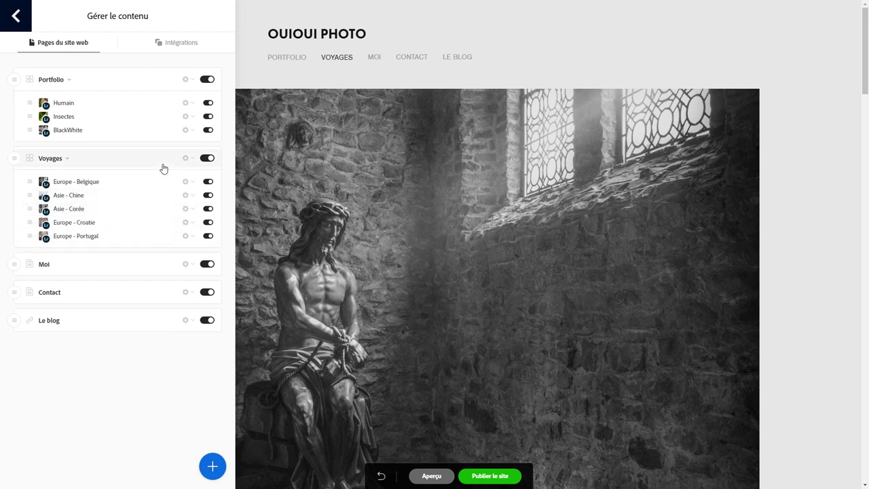
left_click(51, 82)
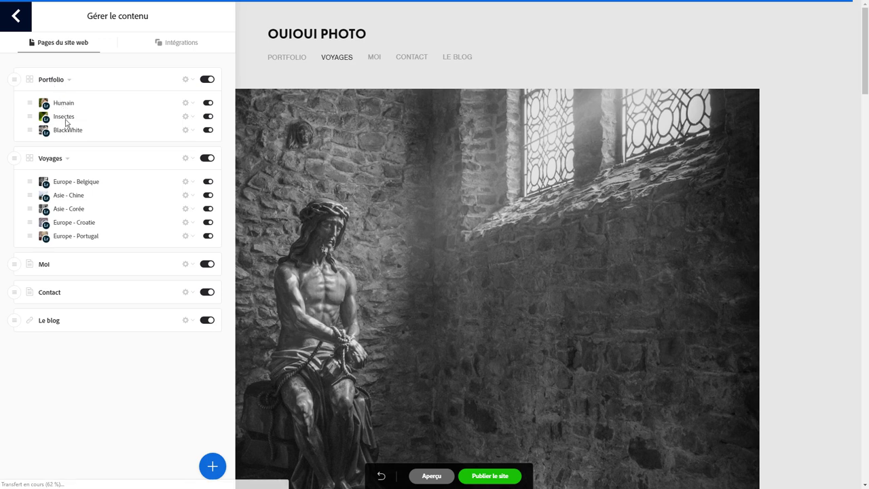
Step: Review the Portfolio gallery's Humain, Insectes and BlackWhite covers, then reopen the page list
left_click(67, 123)
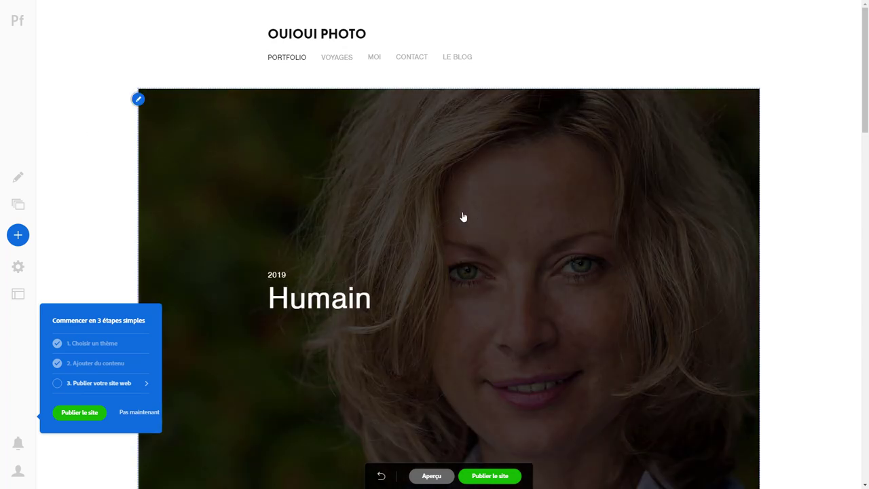
scroll(442, 200, "down", 3)
scroll(444, 201, "down", 3)
scroll(436, 266, "down", 4)
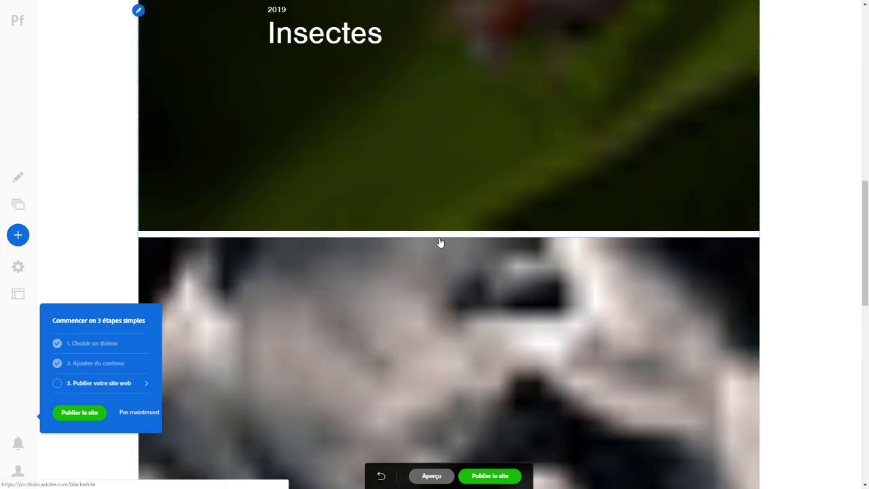
scroll(440, 244, "down", 3)
scroll(439, 243, "up", 1)
scroll(441, 245, "up", 8)
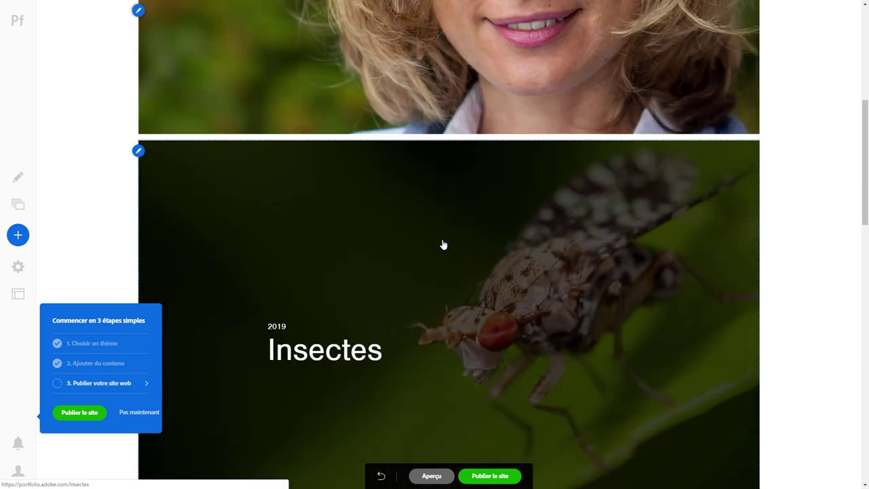
scroll(442, 244, "up", 5)
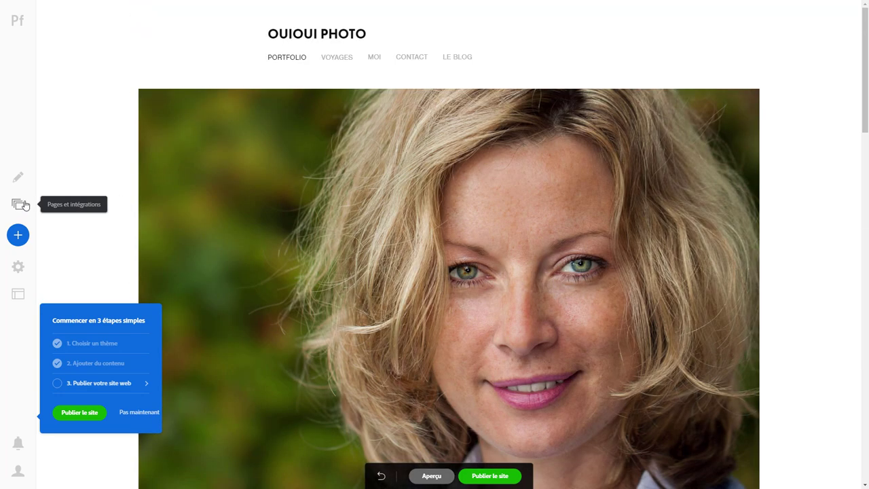
left_click(19, 203)
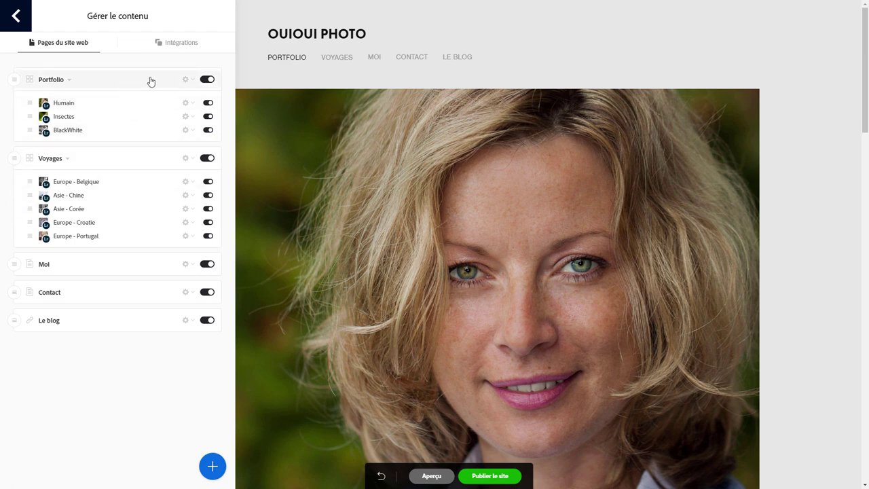
left_click(182, 48)
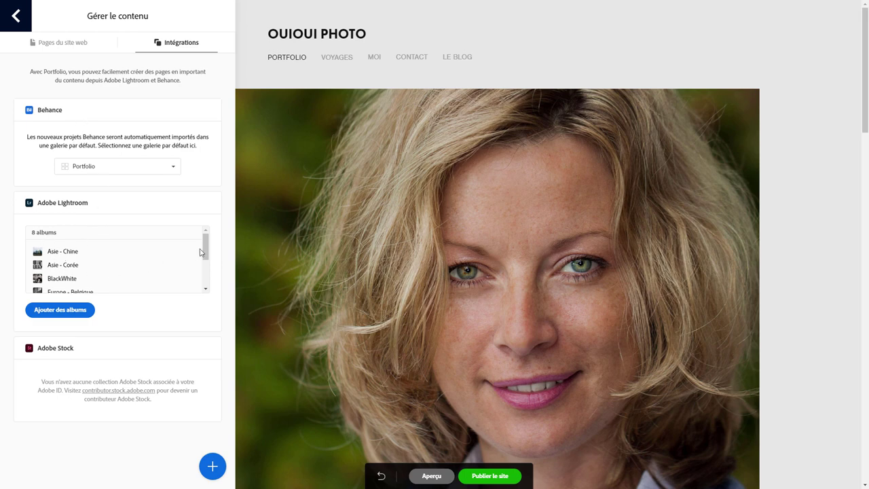
mouse_move(206, 253)
left_mouse_down()
mouse_move(207, 285)
mouse_move(203, 245)
mouse_move(208, 285)
left_mouse_up()
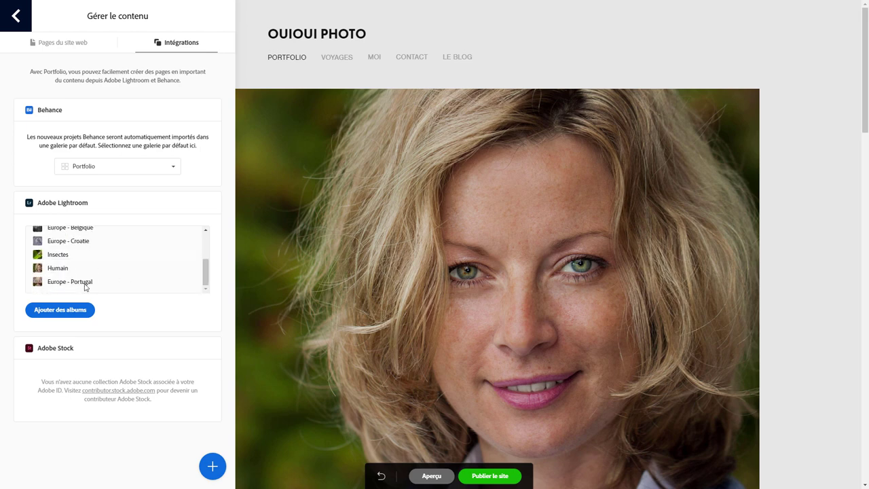
left_click_drag(203, 276, 202, 249)
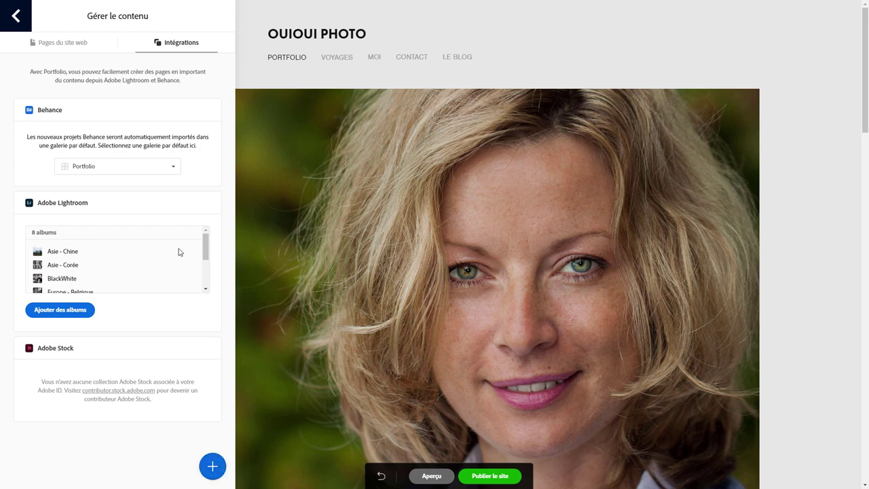
left_click(63, 48)
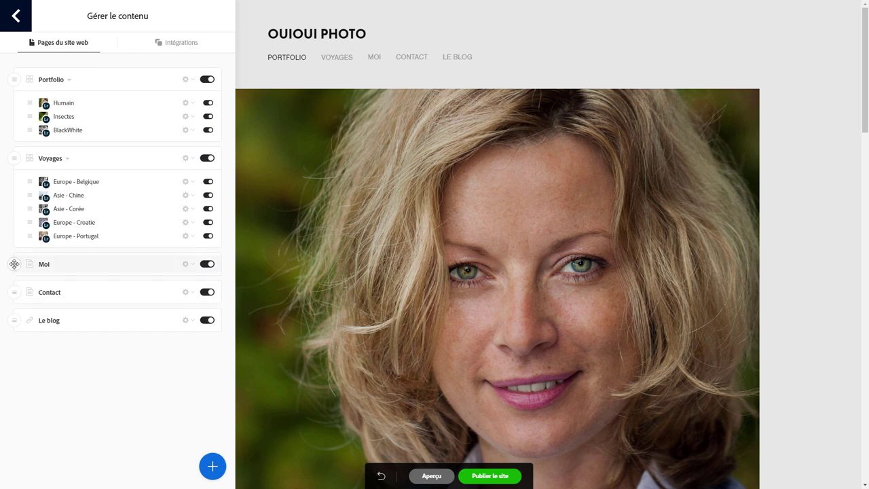
Step: Reorder the pages list so the Moi page sits between Contact and Le blog
left_click_drag(13, 264, 15, 281)
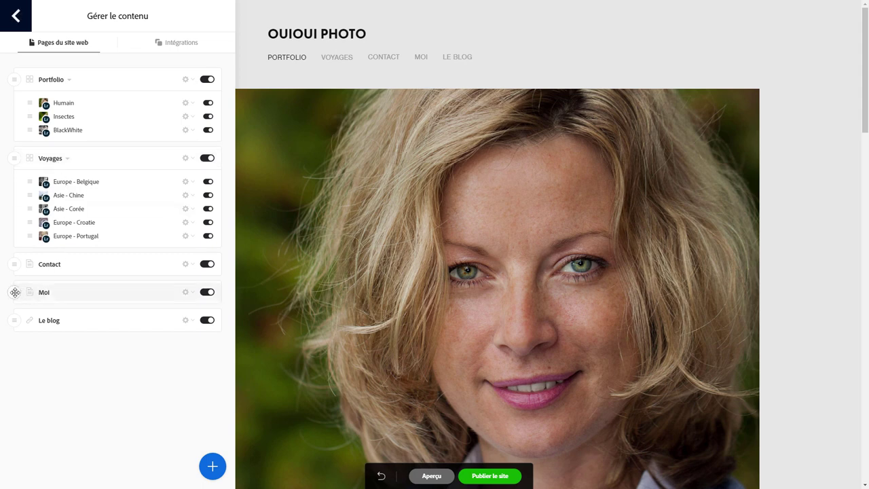
left_click_drag(15, 292, 30, 144)
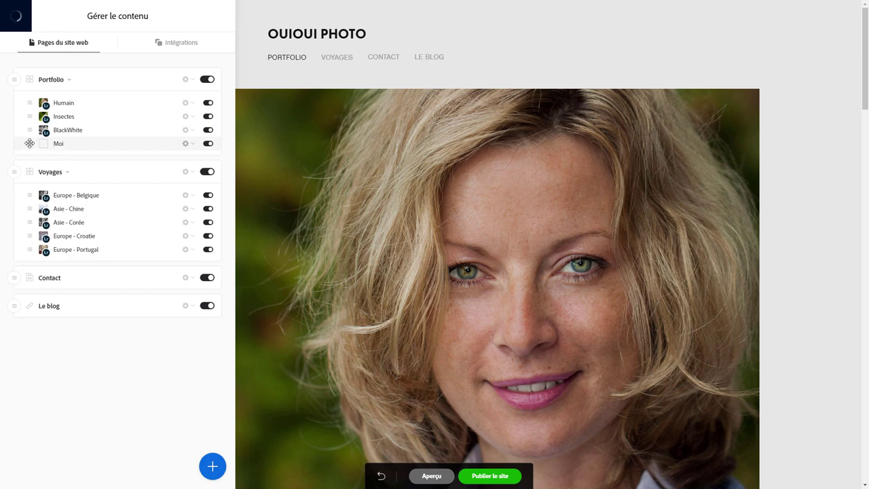
left_click_drag(29, 143, 18, 278)
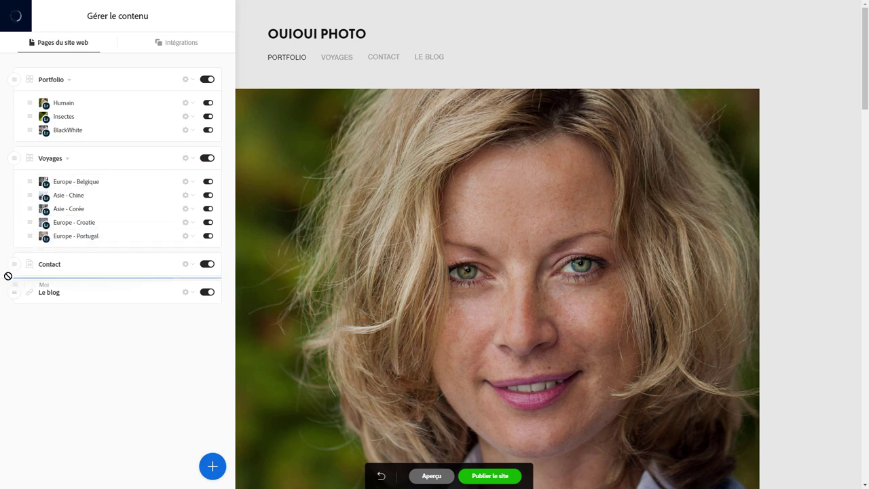
mouse_move(18, 278)
left_mouse_down()
mouse_move(13, 299)
mouse_move(11, 277)
left_mouse_up()
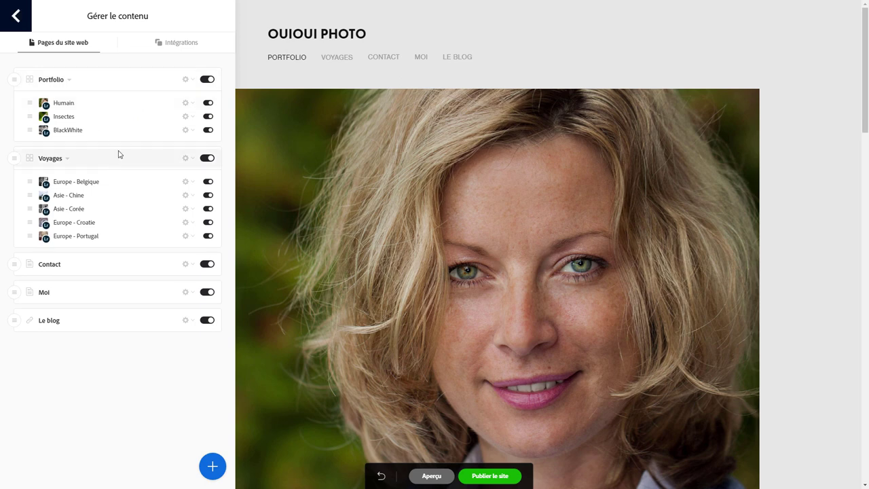
left_click(190, 82)
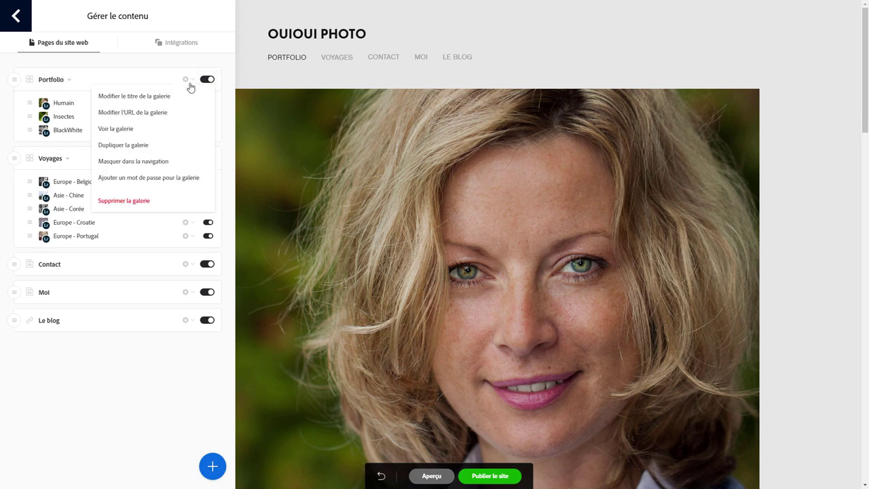
left_click(151, 116)
type("work")
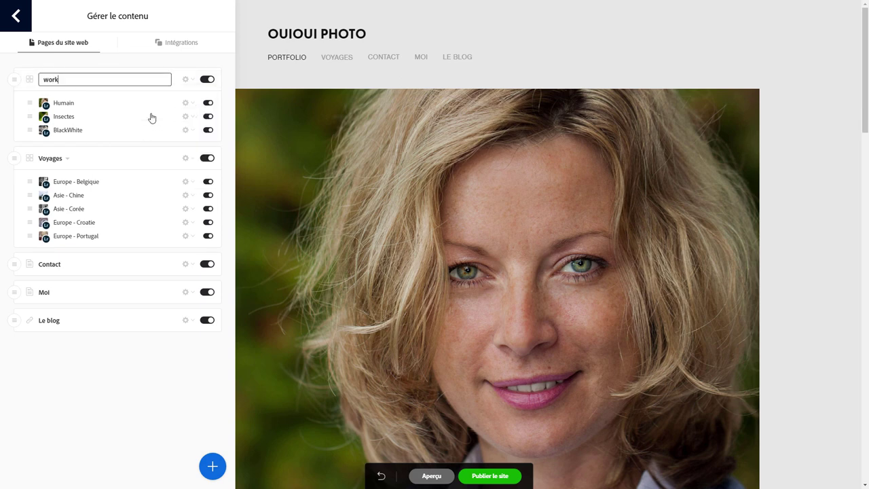
left_click(194, 82)
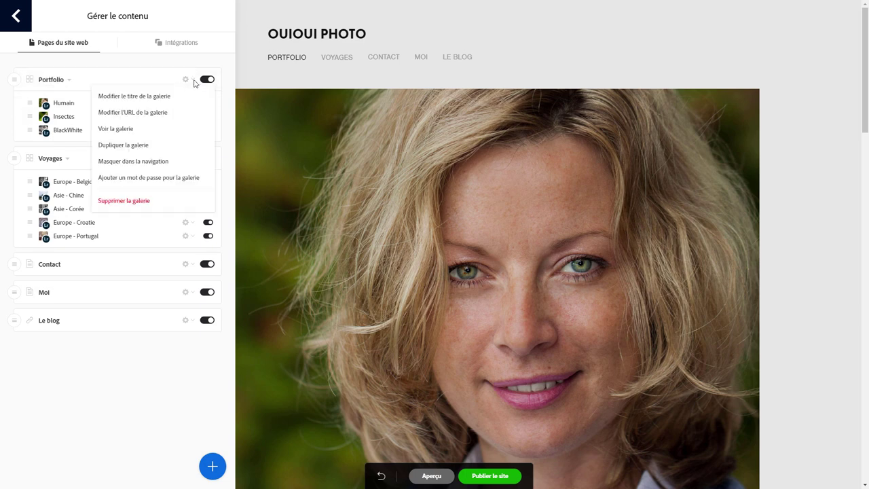
left_click(195, 83)
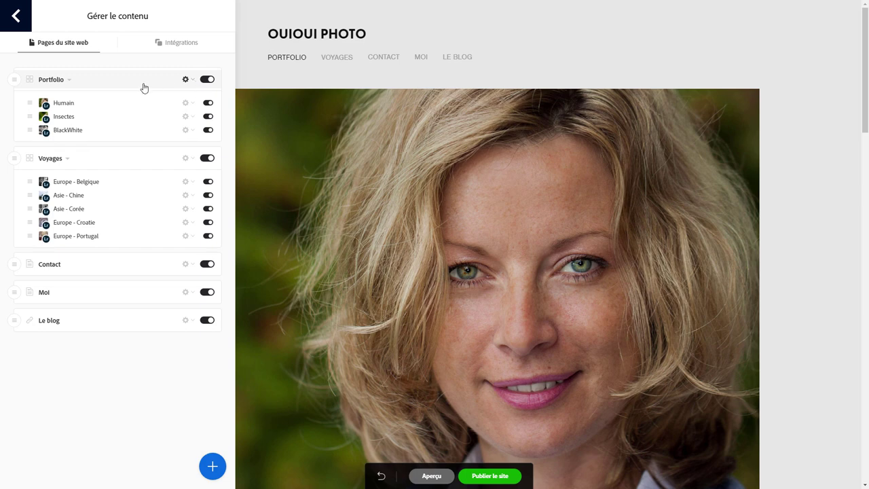
left_click(193, 83)
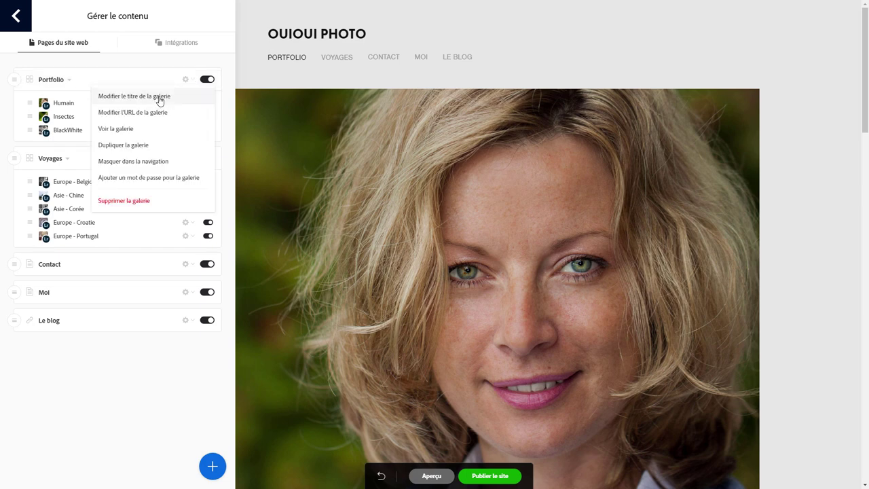
left_click(159, 100)
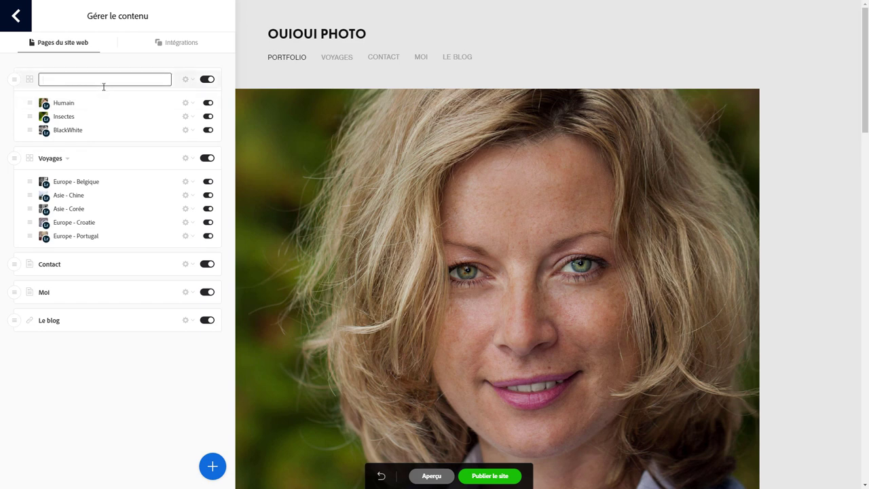
type("Portfolio")
key("Return")
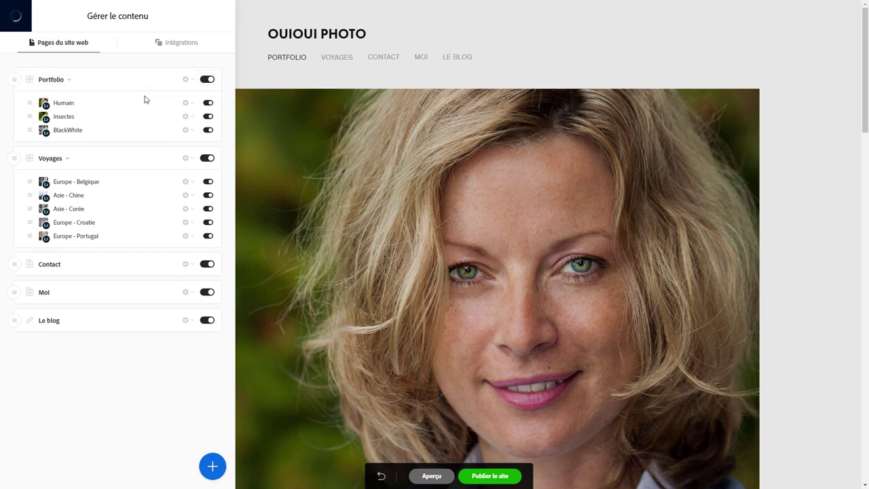
left_click(185, 80)
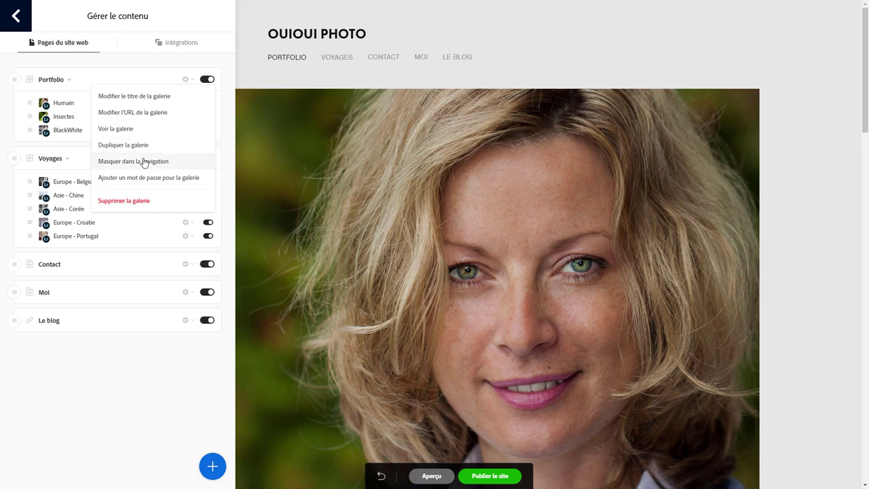
left_click(143, 162)
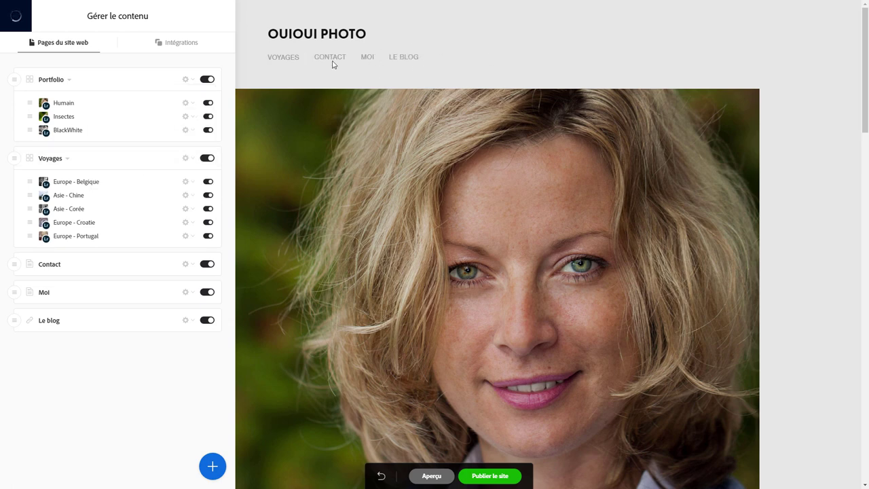
left_click(192, 82)
left_click(152, 162)
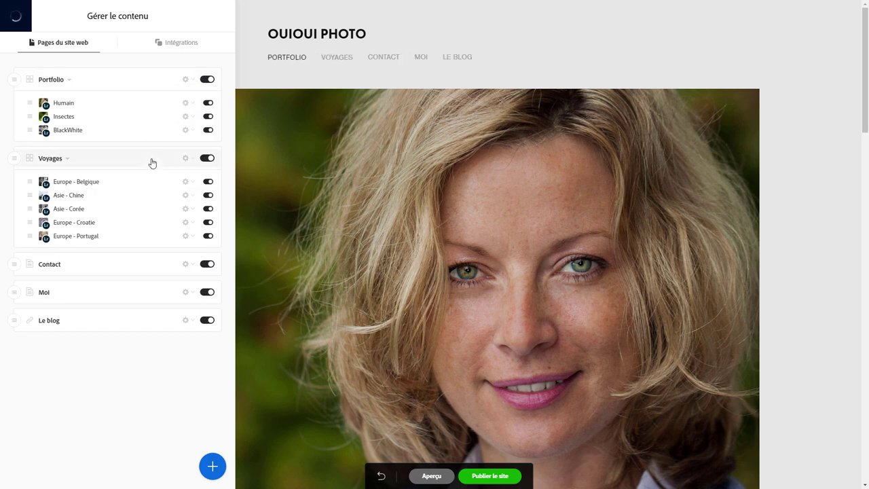
left_click(193, 82)
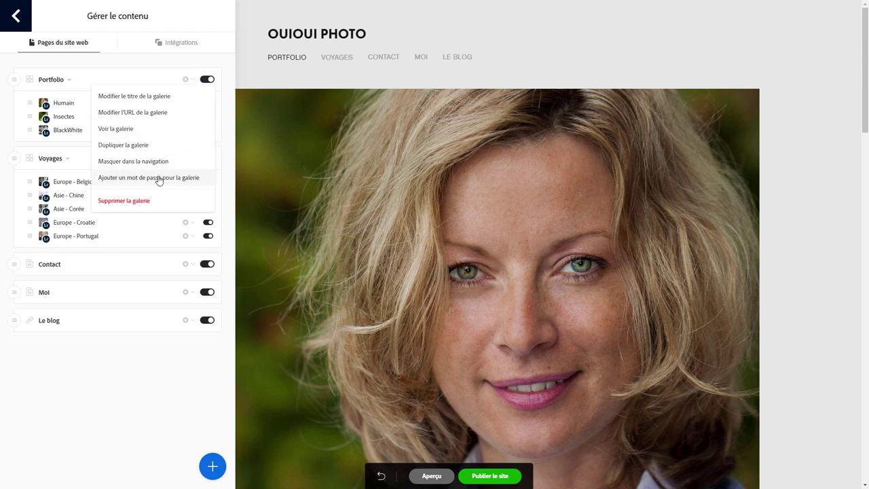
Step: Add a page password to the Moi page from its options menu and confirm it
left_click(194, 323)
left_click(194, 323)
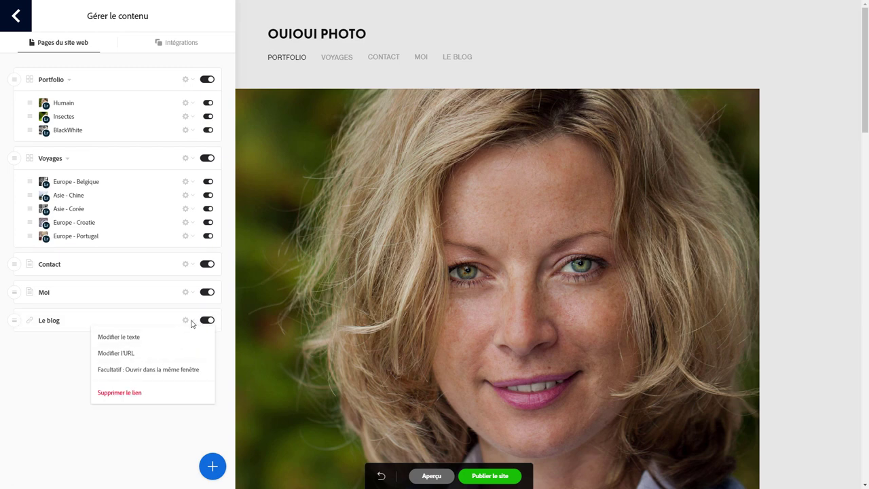
left_click(190, 293)
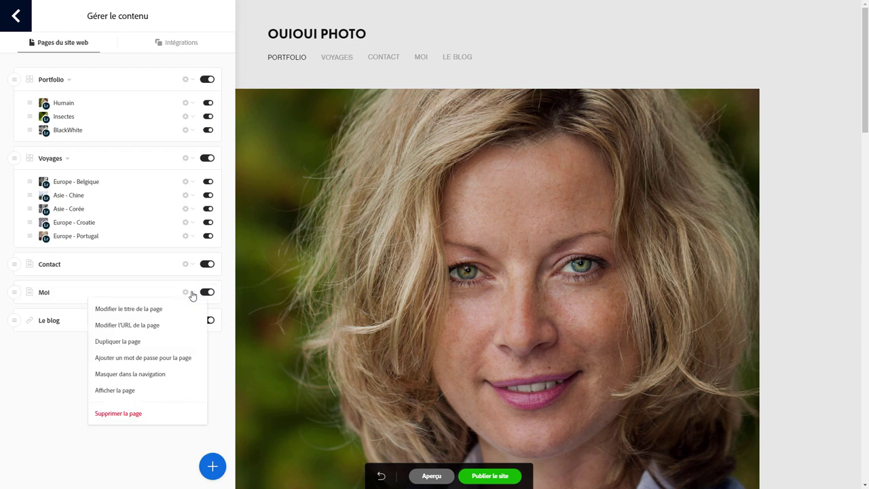
left_click(190, 292)
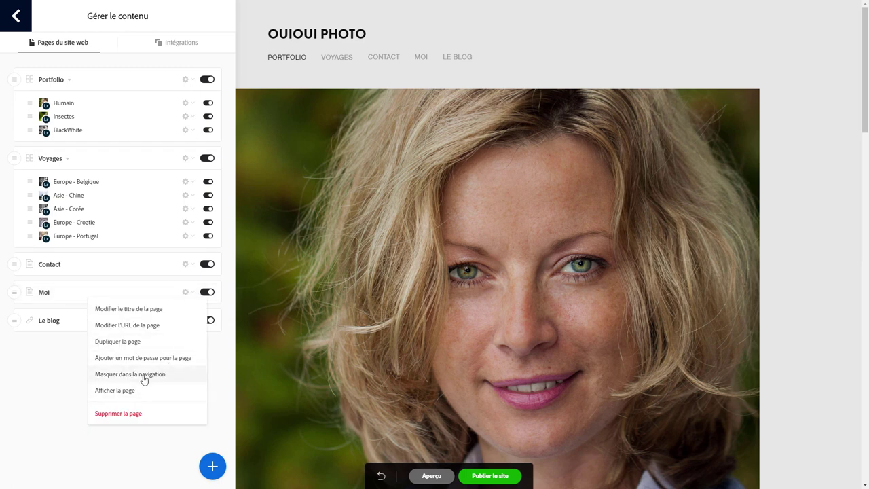
left_click(147, 358)
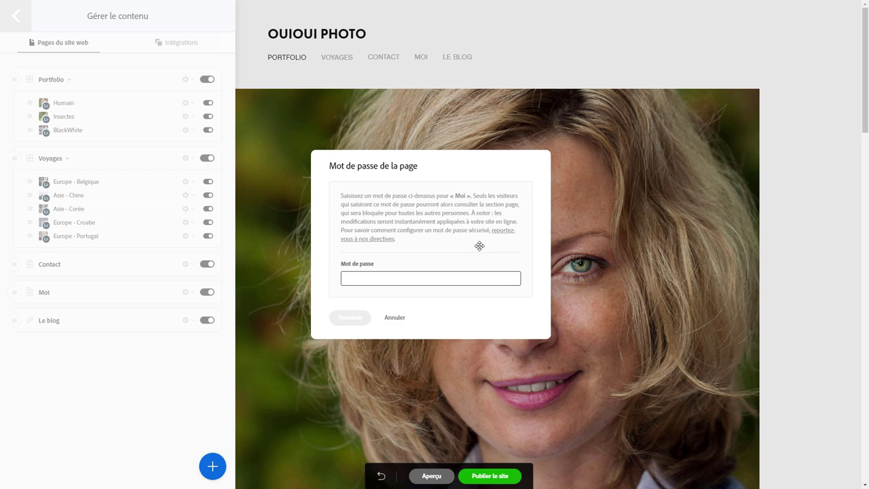
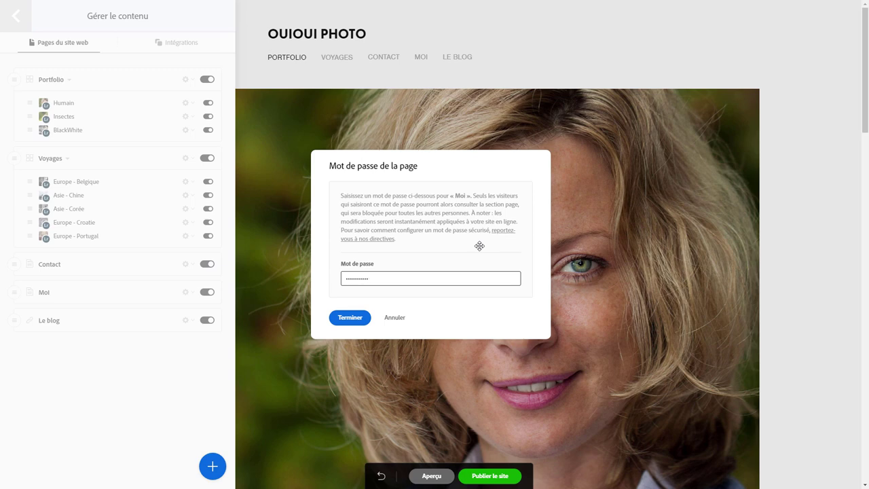
left_click(350, 317)
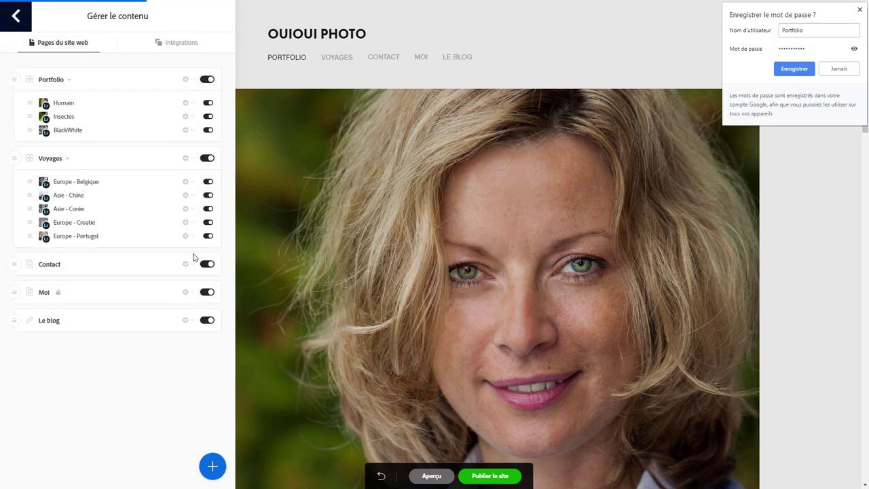
left_click(191, 103)
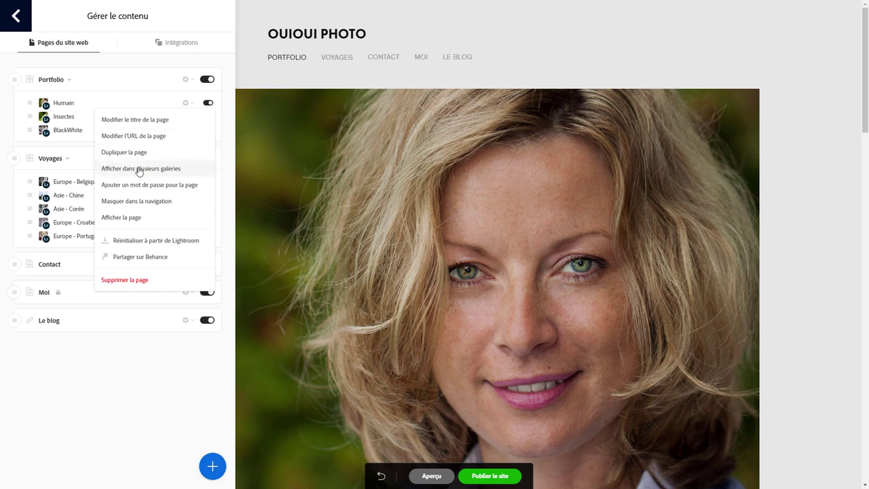
left_click(139, 168)
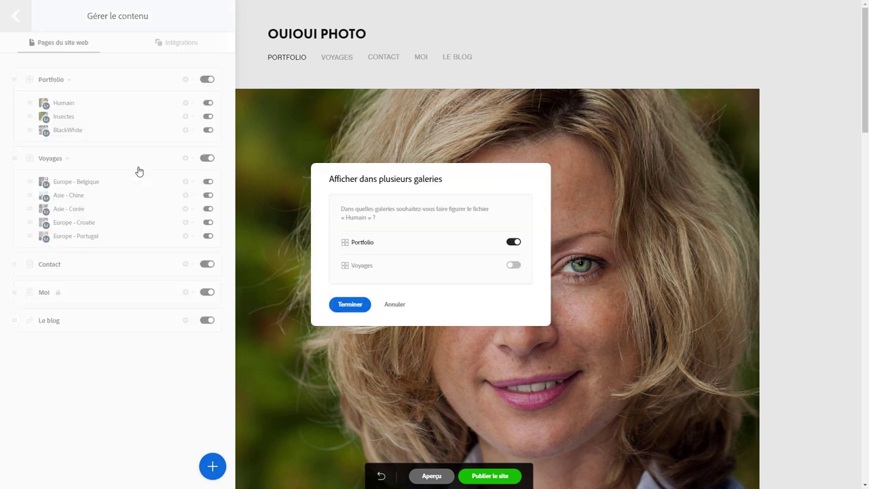
left_click(514, 266)
left_click(348, 305)
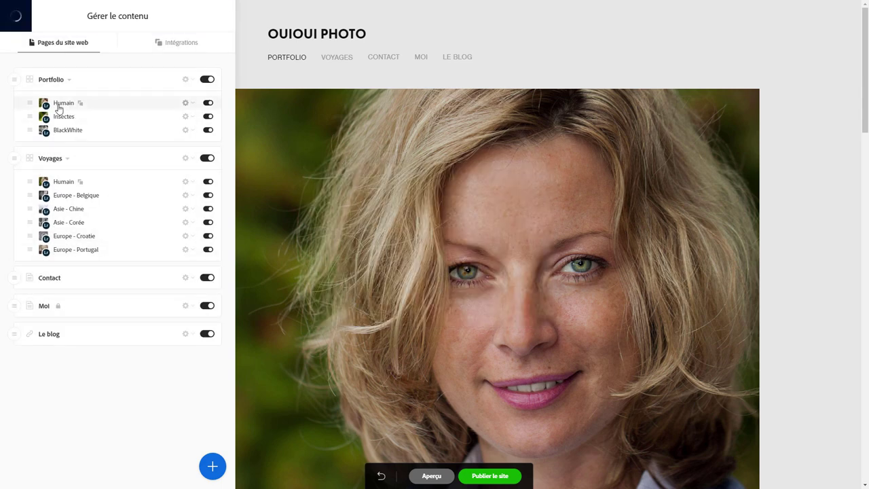
mouse_move(80, 107)
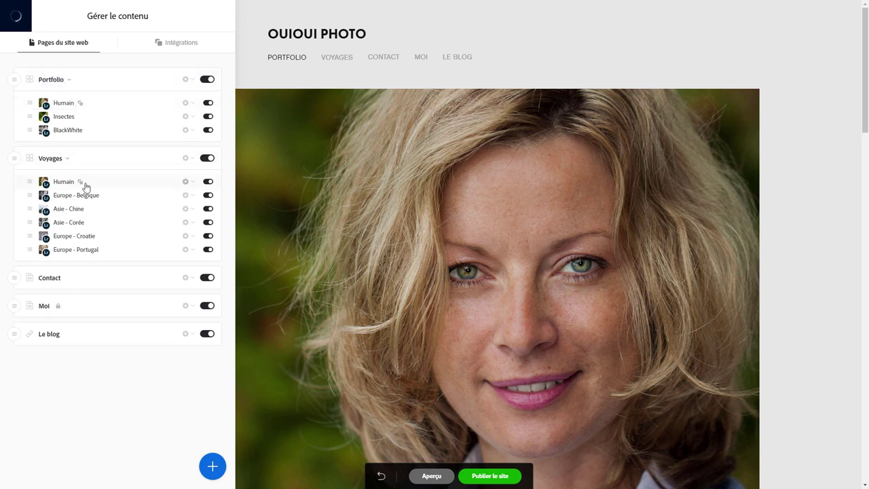
mouse_move(81, 184)
left_click(193, 183)
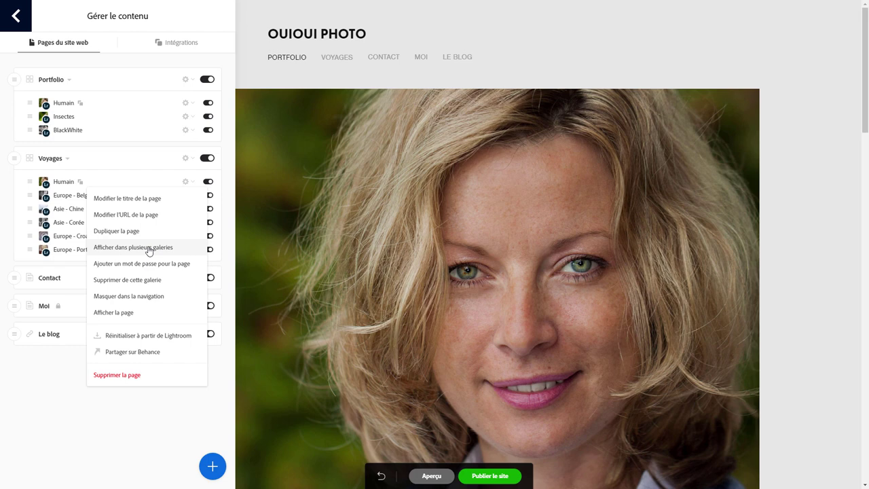
left_click(157, 281)
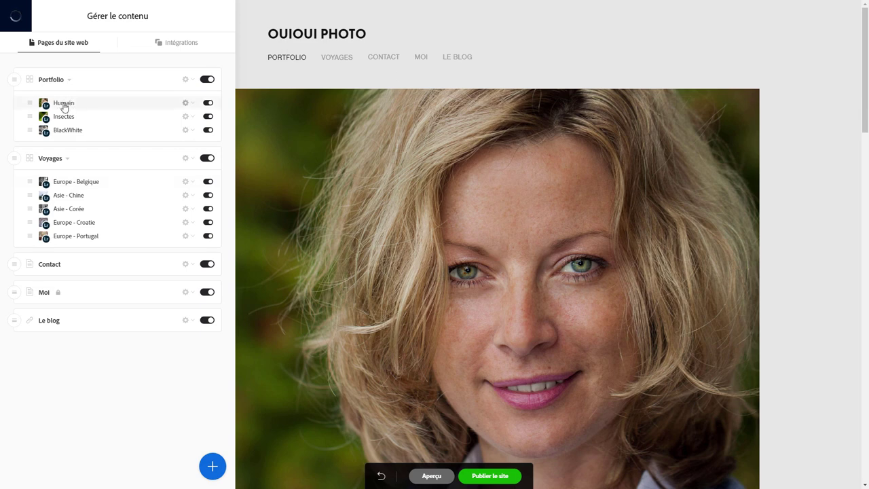
left_click(193, 183)
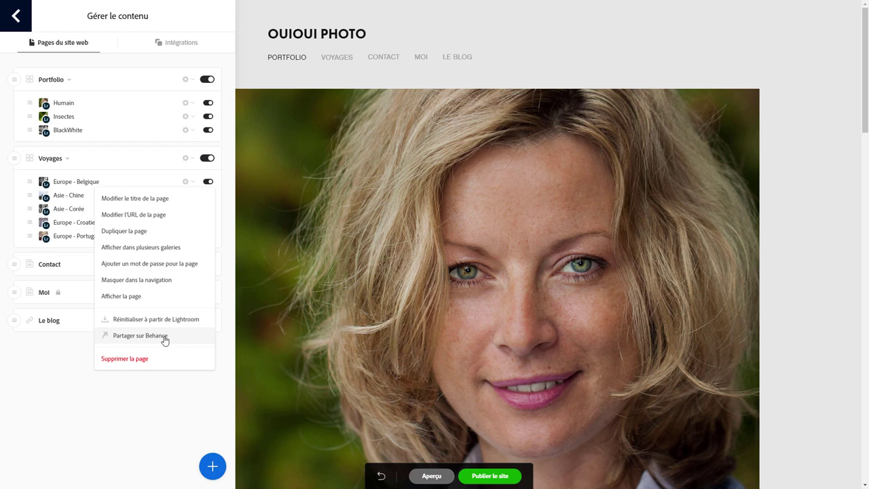
left_click(161, 387)
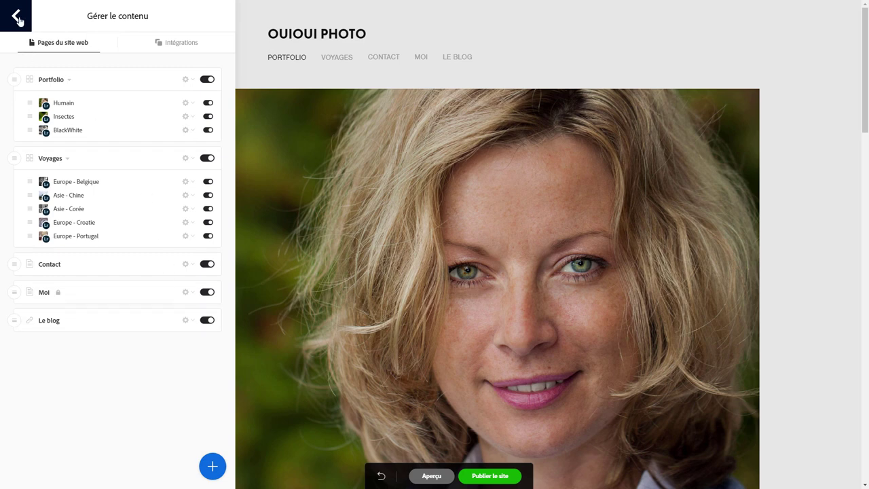
left_click(15, 16)
left_click(18, 206)
left_click(15, 21)
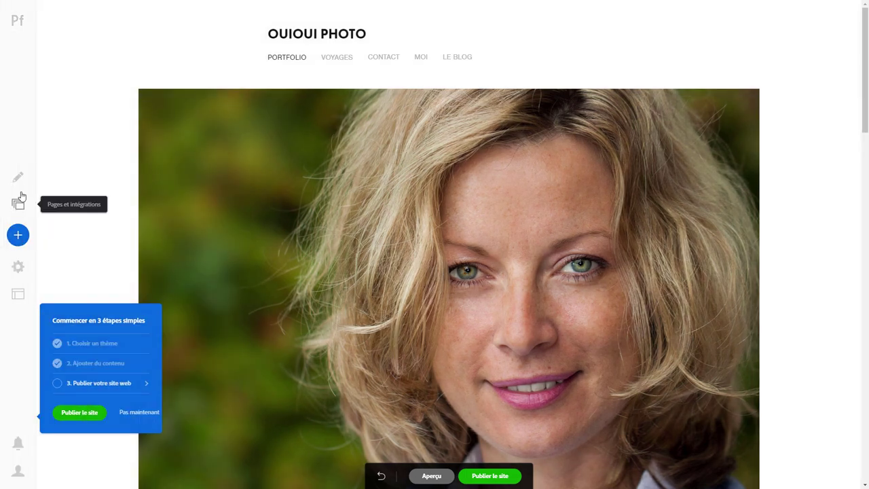
left_click(21, 196)
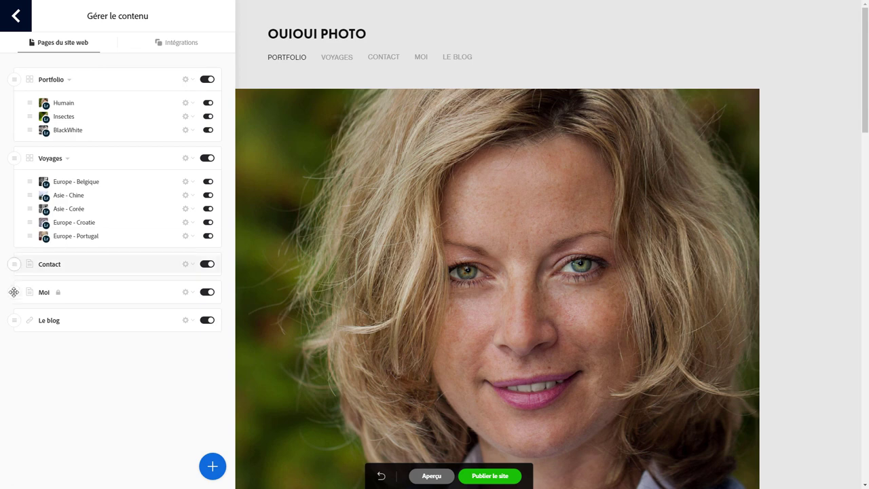
left_click_drag(13, 317, 15, 285)
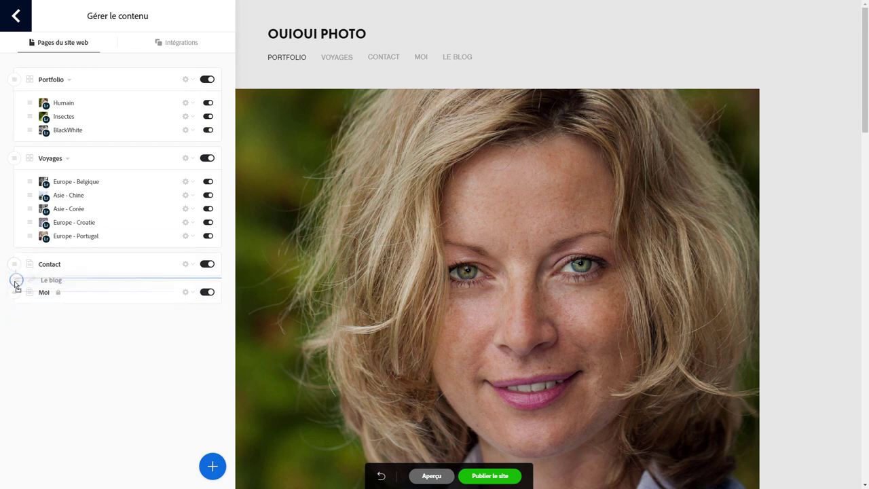